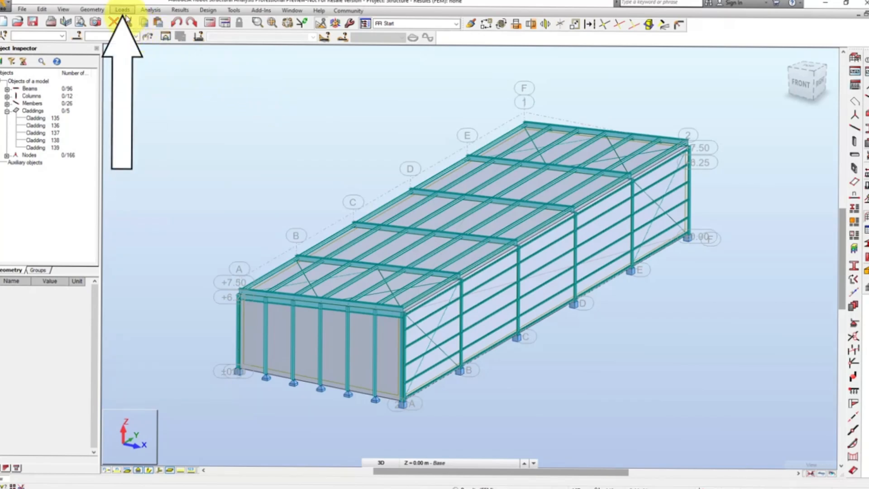
Define a structural dead load case DL1 and a snow load case SN1
click(122, 9)
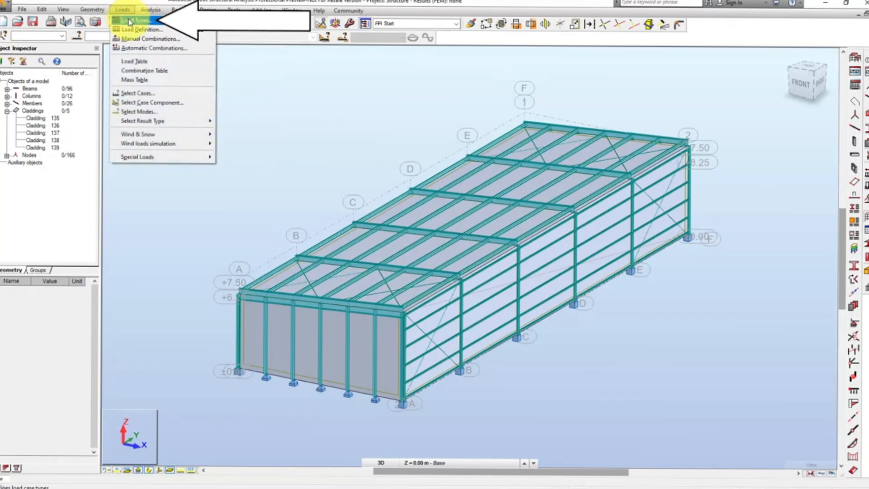
click(130, 20)
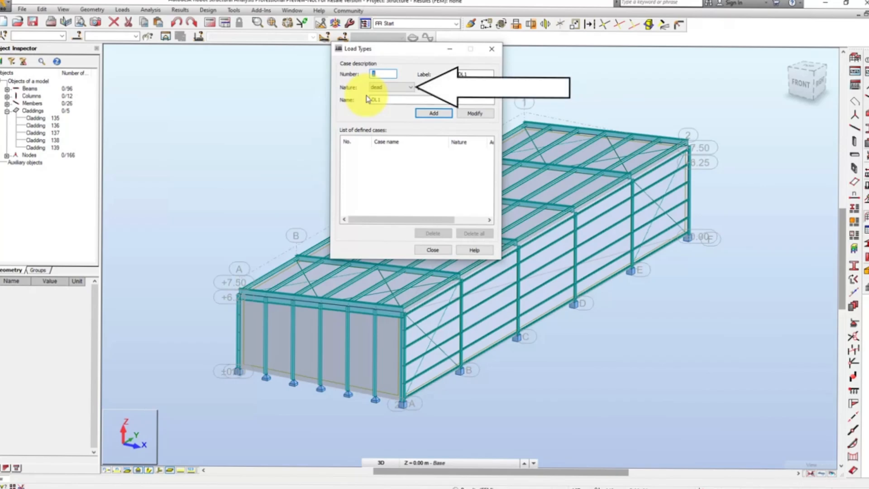
click(427, 114)
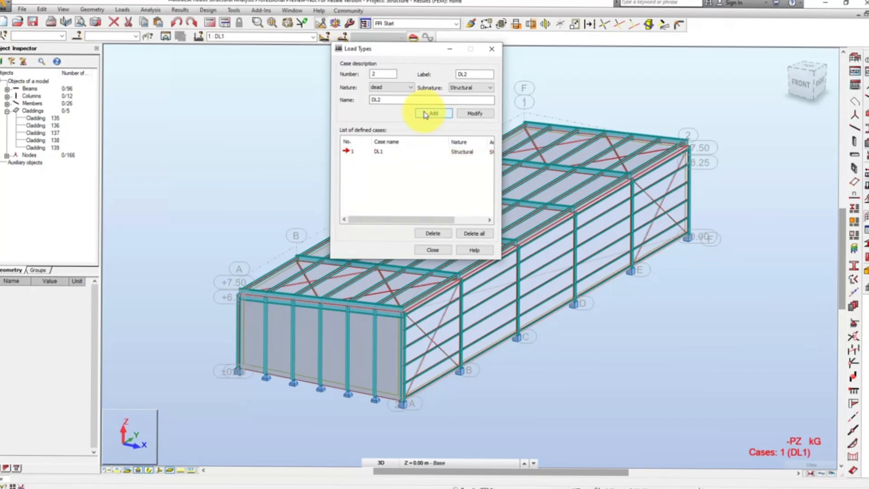
click(393, 88)
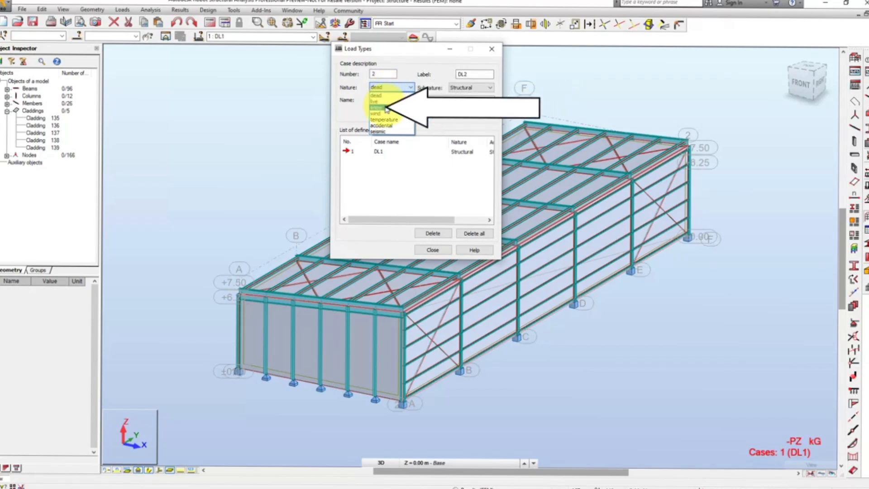
click(386, 108)
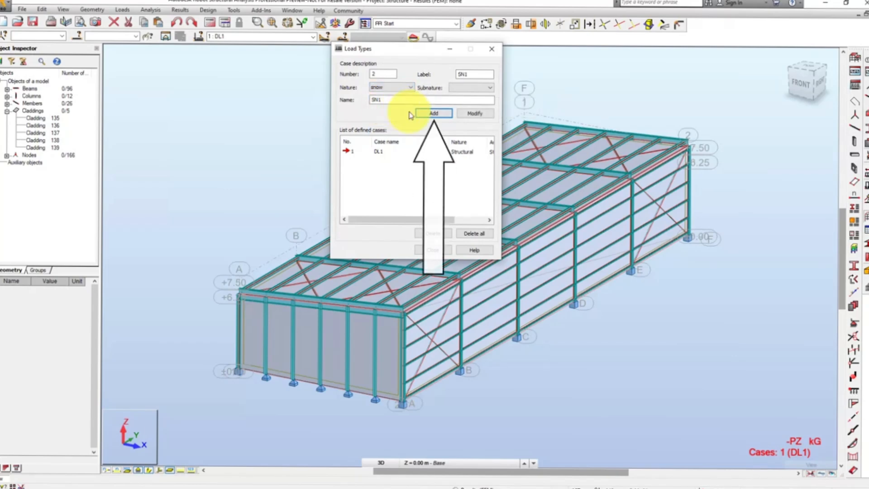
click(427, 115)
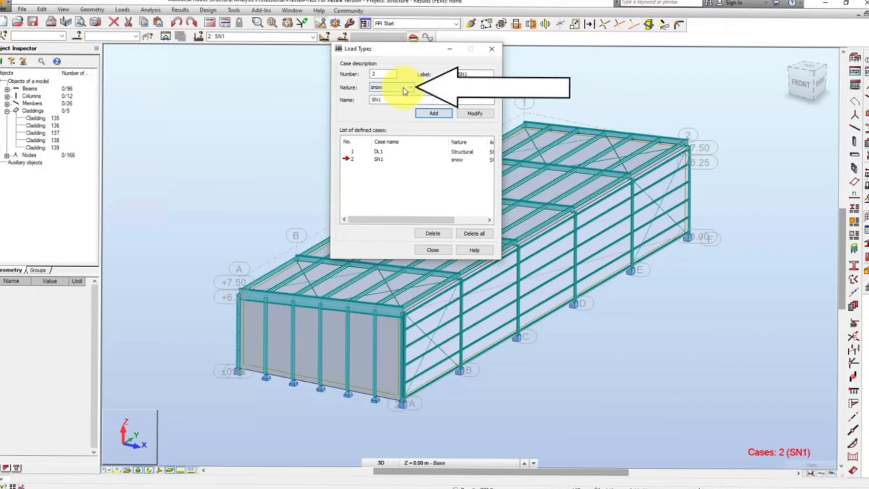
Add two wind load cases, WIND1 and WIND2, and a Category A live load case LL1
click(404, 91)
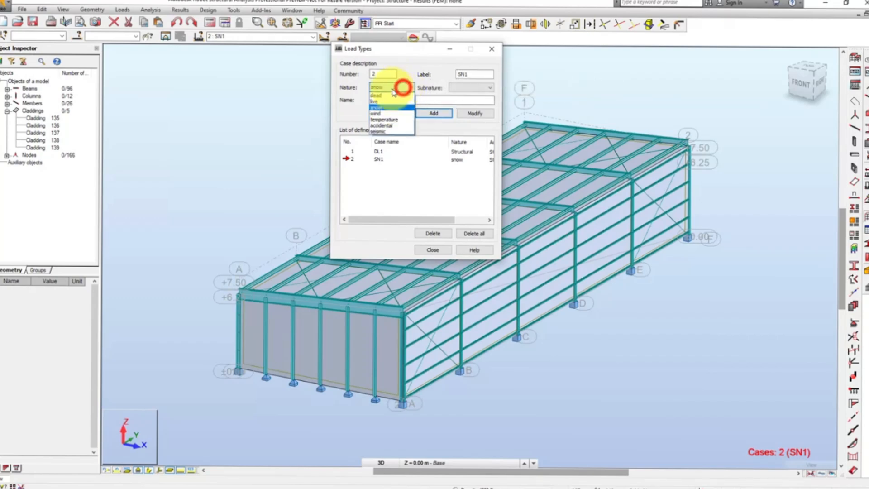
click(382, 111)
click(427, 113)
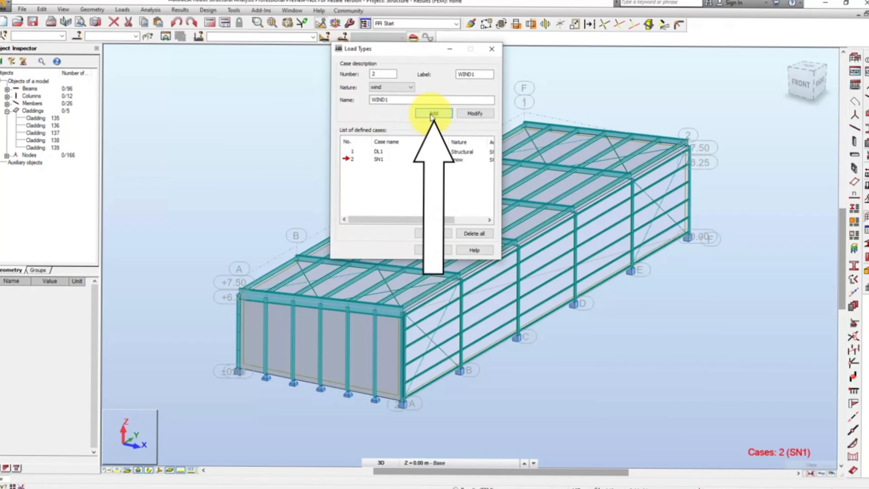
click(430, 114)
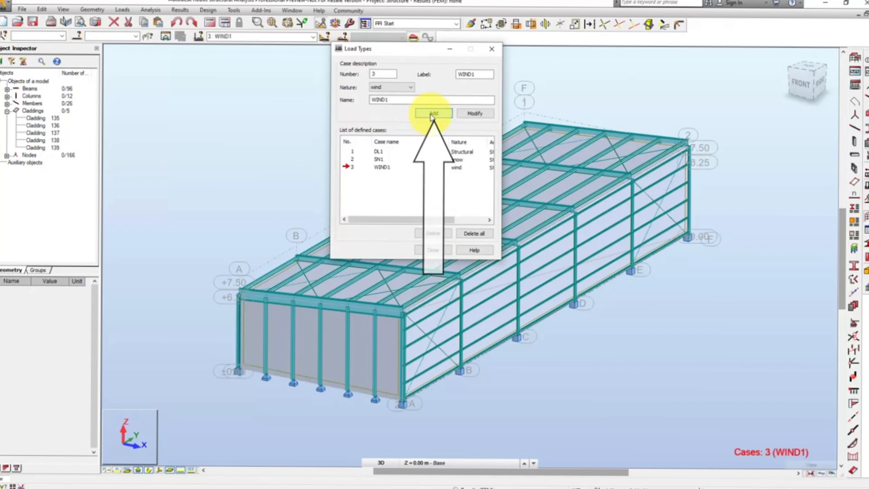
click(405, 89)
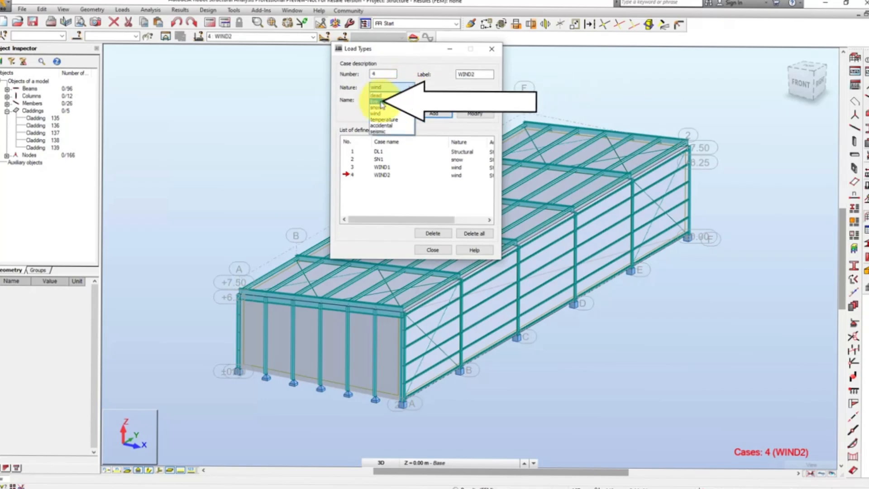
click(381, 101)
click(432, 113)
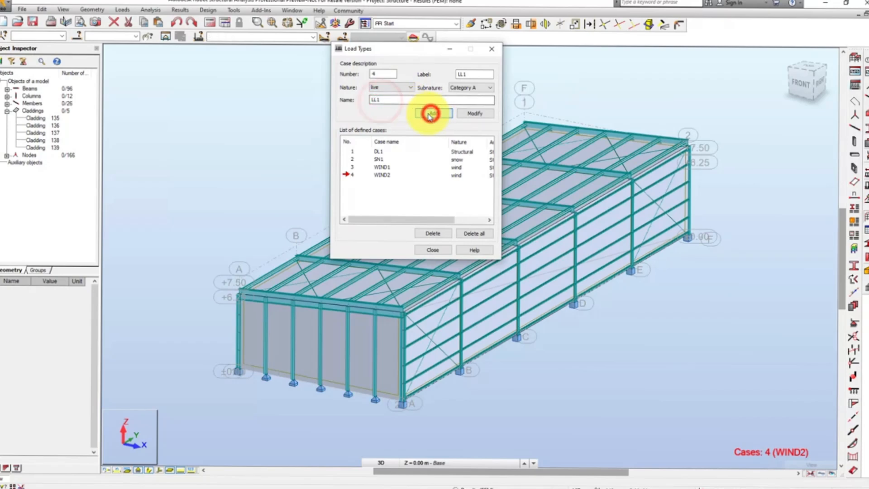
Make DL1 the current load case and define a uniform planar surface load of -0.13 kPa in global Z
click(352, 153)
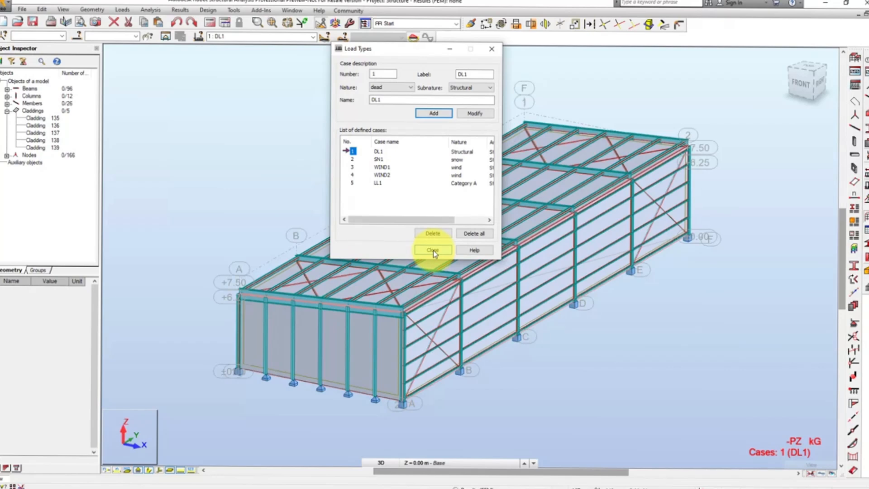
click(432, 251)
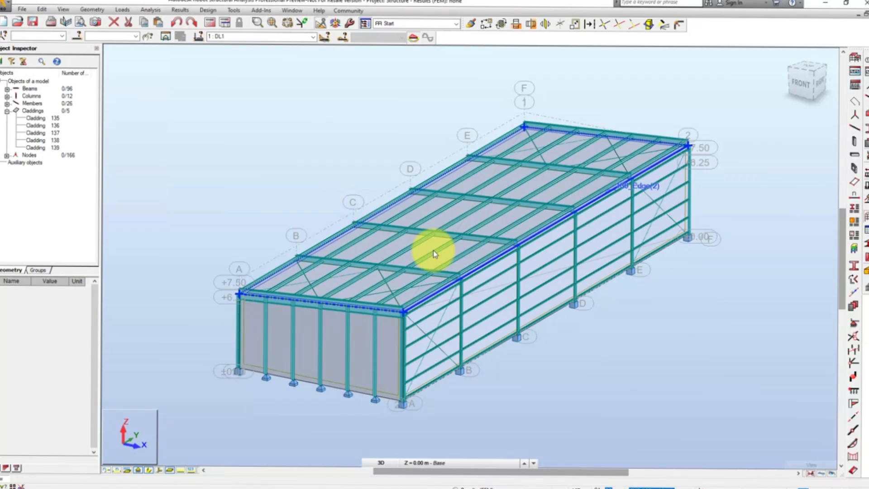
click(123, 9)
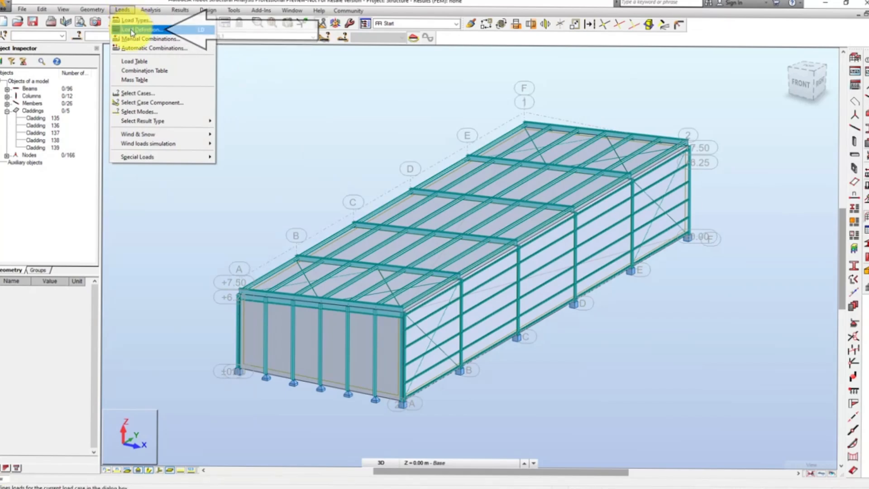
click(130, 30)
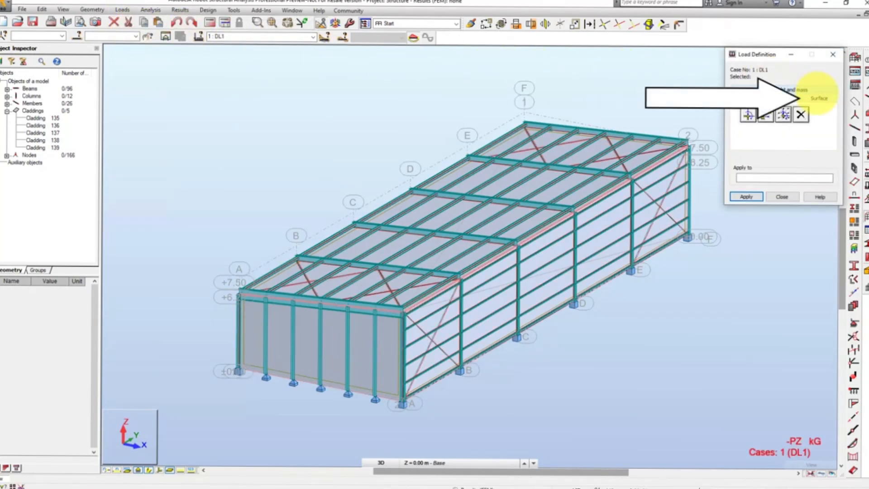
click(818, 97)
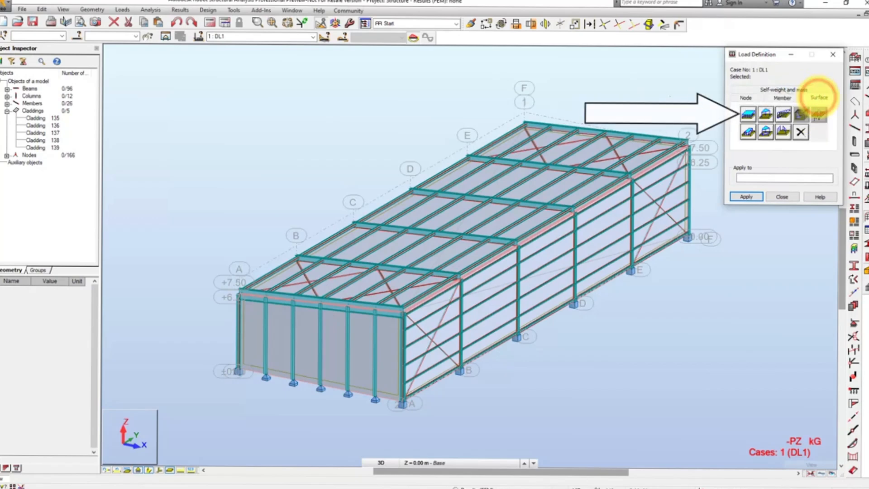
click(748, 115)
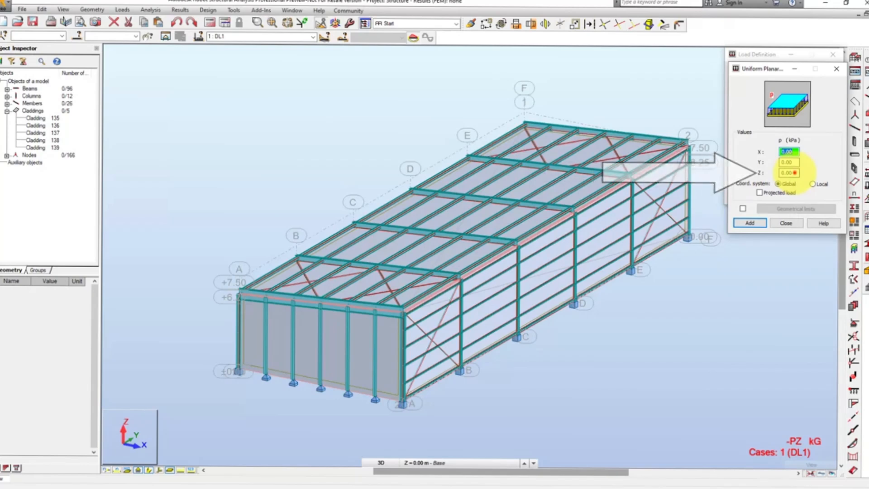
drag(794, 173, 759, 170)
text(-0.)
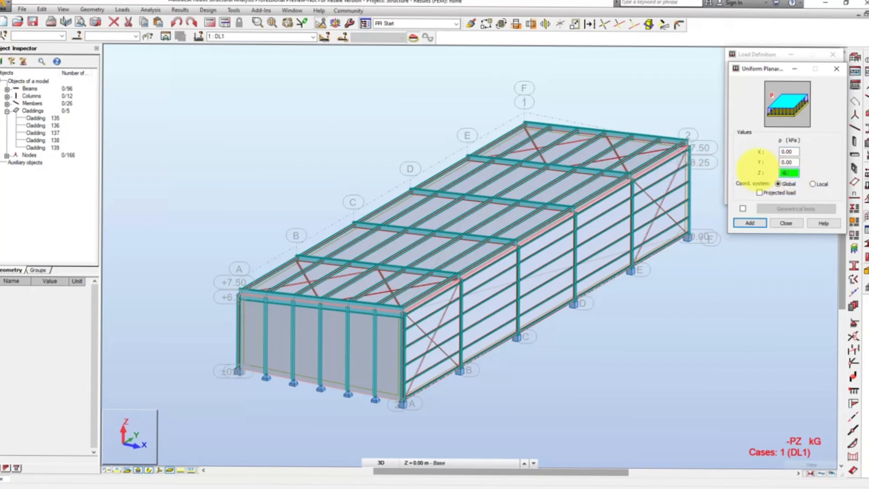
text(13)
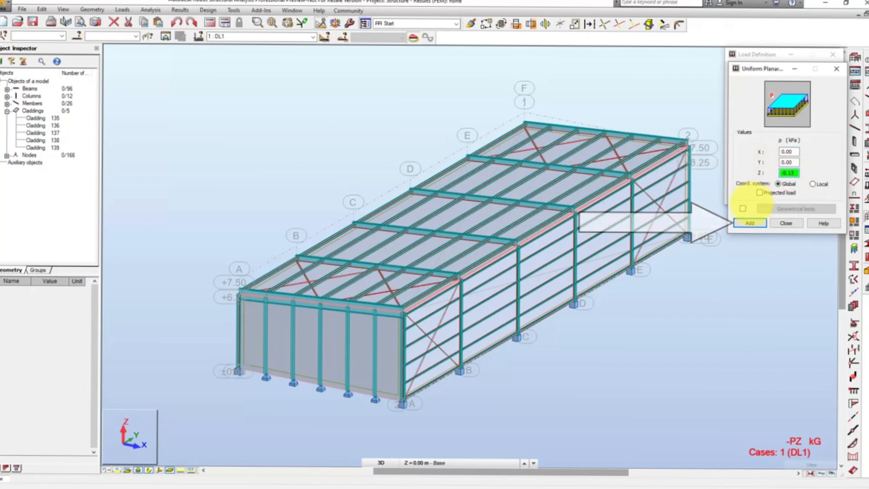
click(750, 222)
Apply the uniform dead load to all five claddings, 135 to 139, and clear the selection
click(751, 179)
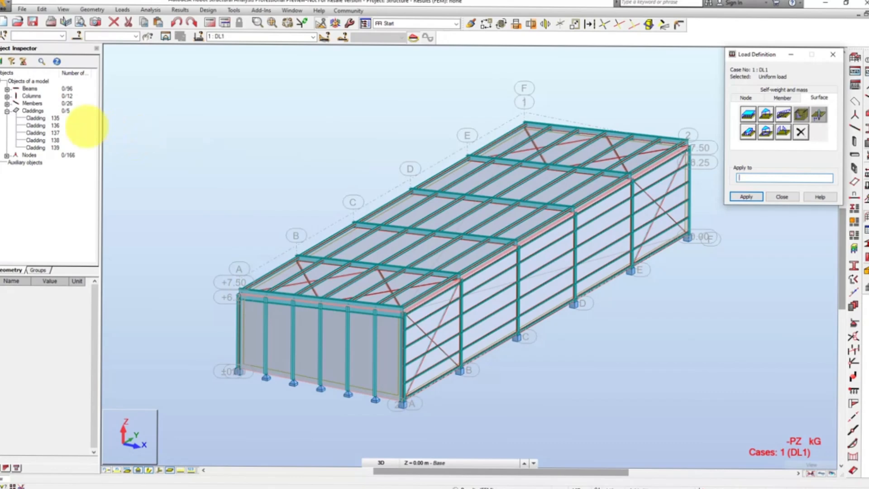
click(35, 117)
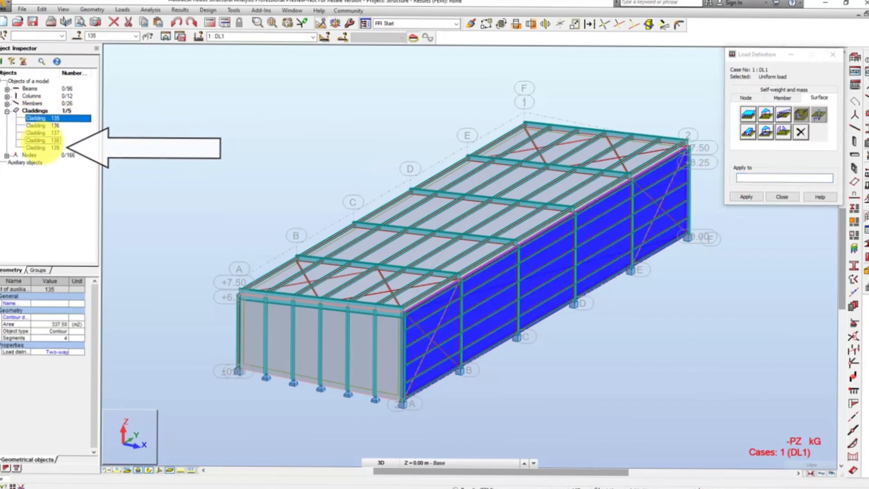
shift+click(53, 147)
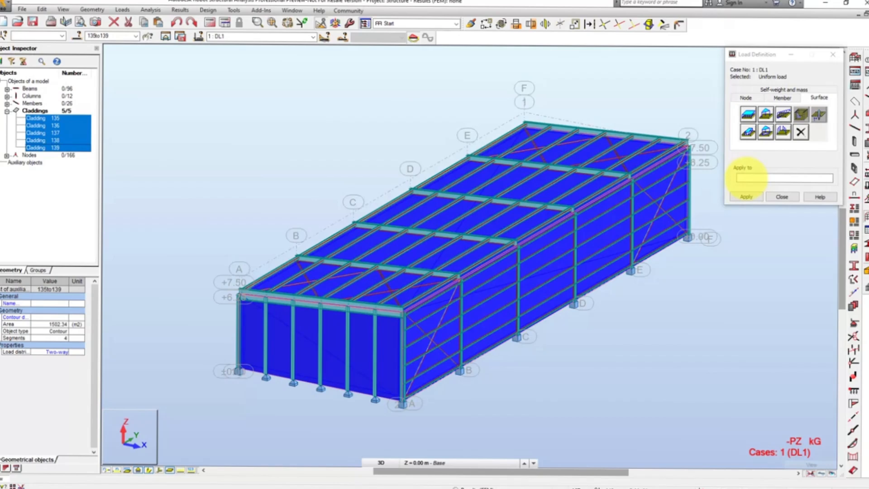
click(747, 178)
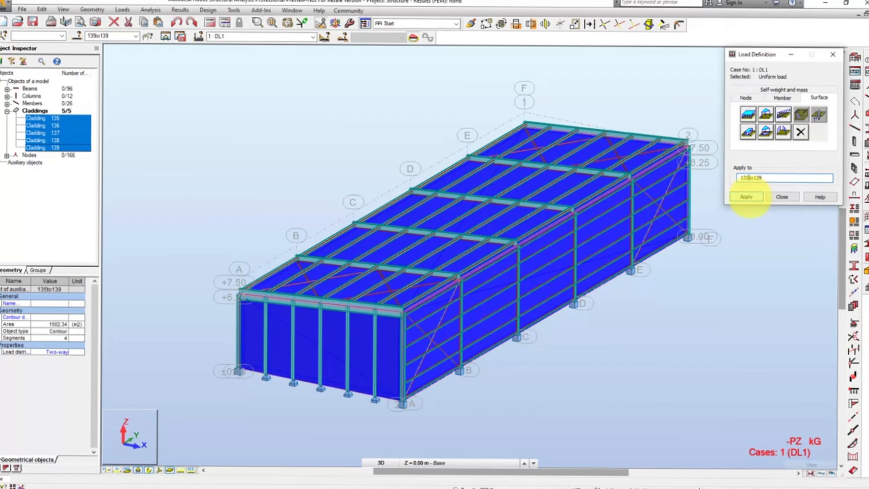
click(750, 197)
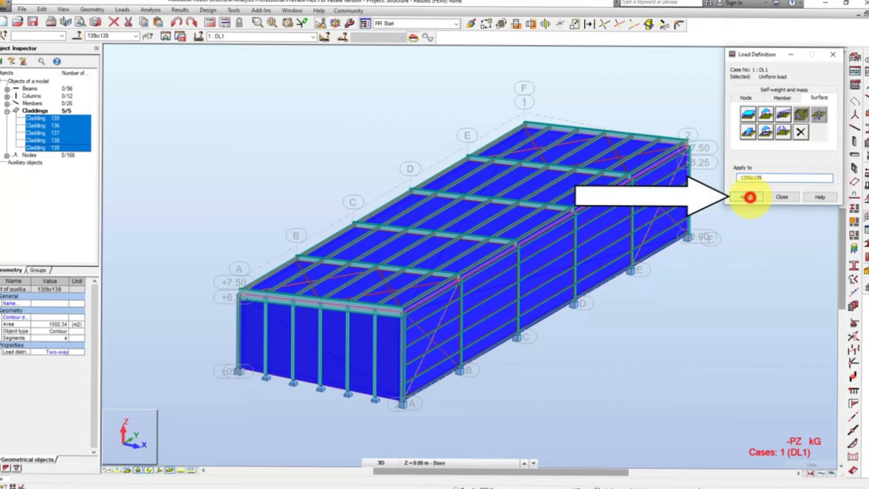
click(783, 197)
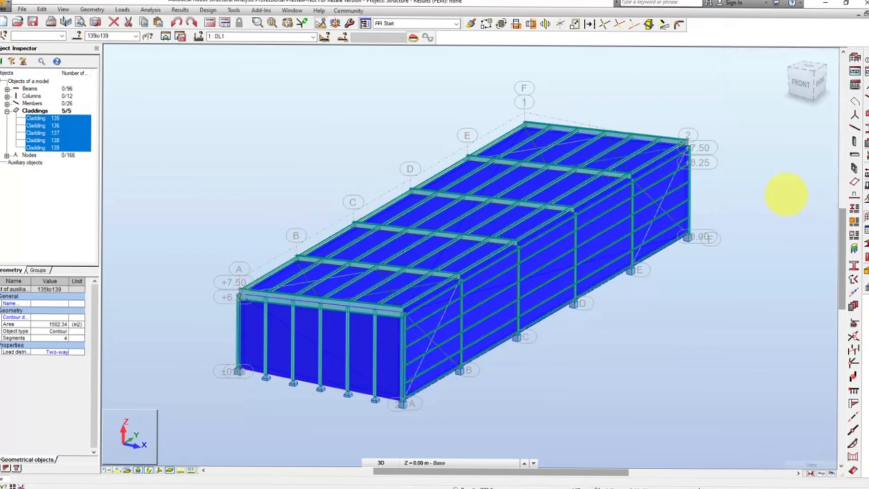
click(786, 193)
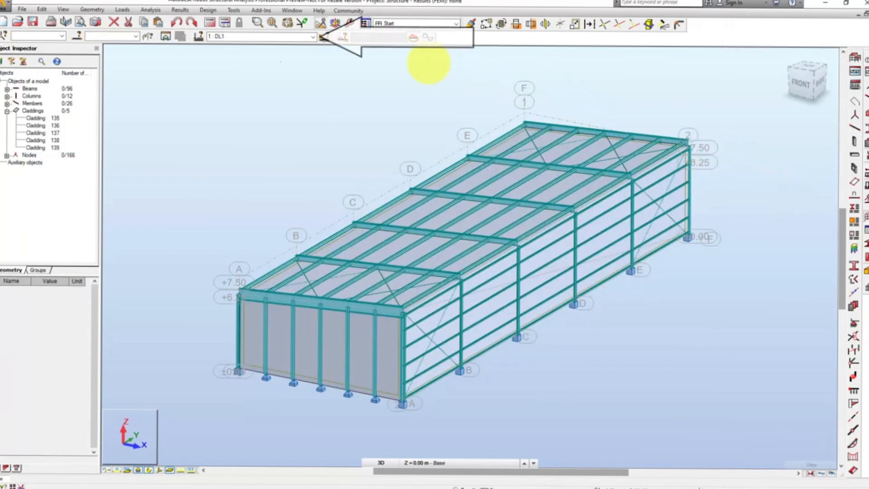
Make SN1 the current load case and define a uniform planar surface load of -0.24 kPa in global Z
click(312, 37)
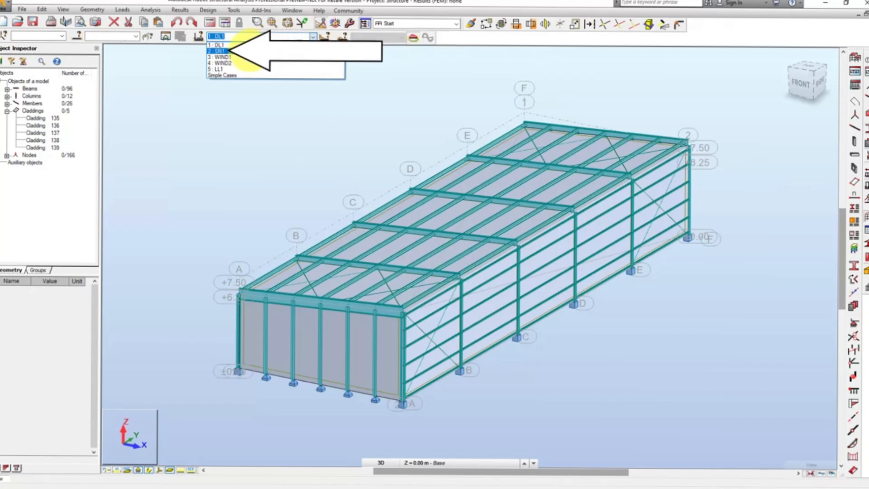
click(249, 51)
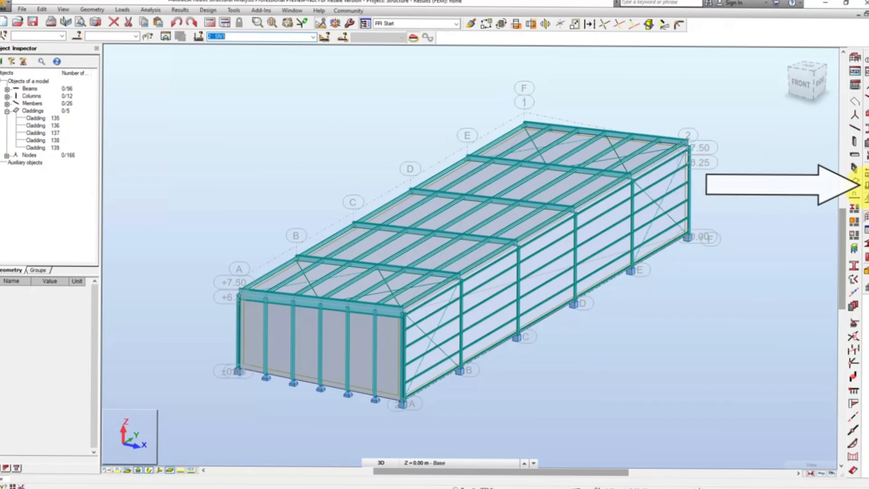
click(854, 183)
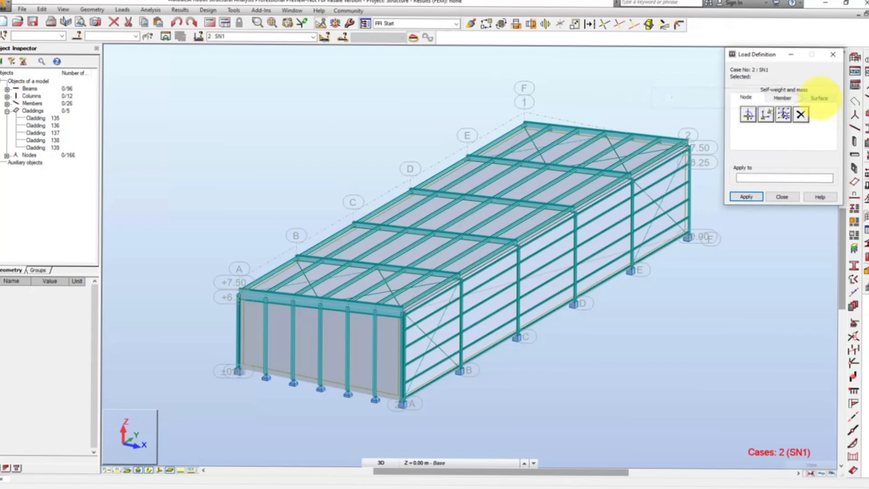
click(819, 98)
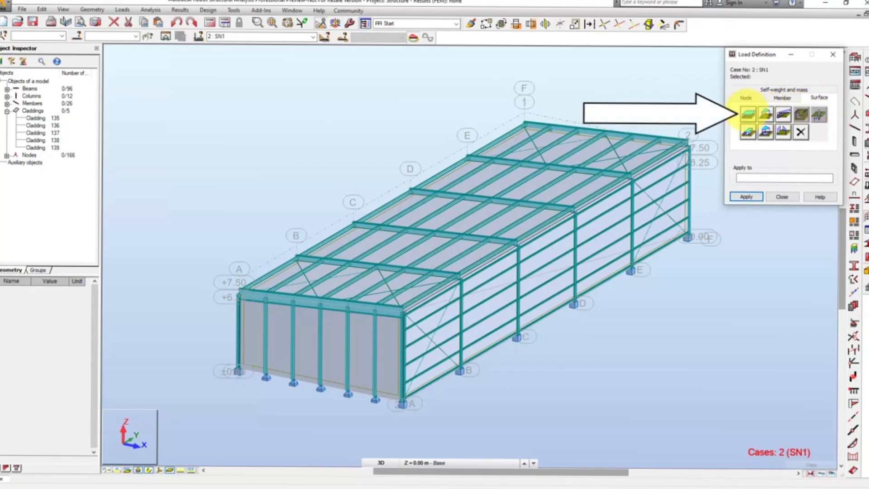
click(748, 113)
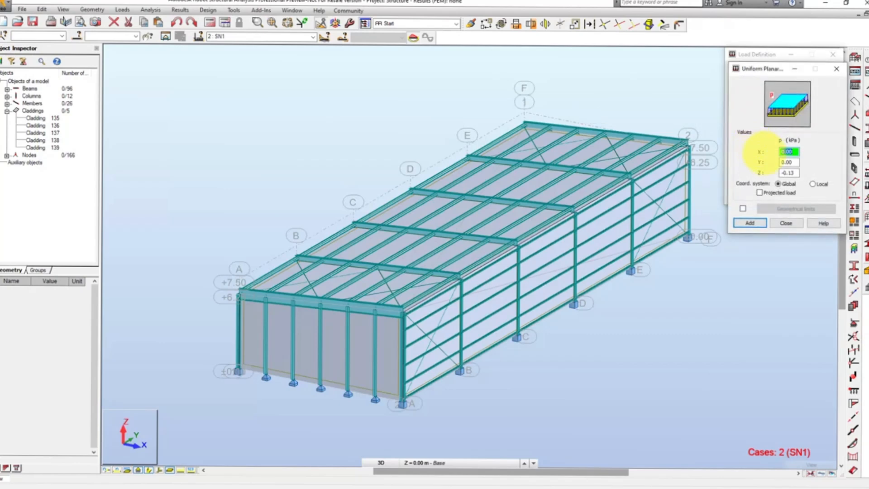
click(789, 172)
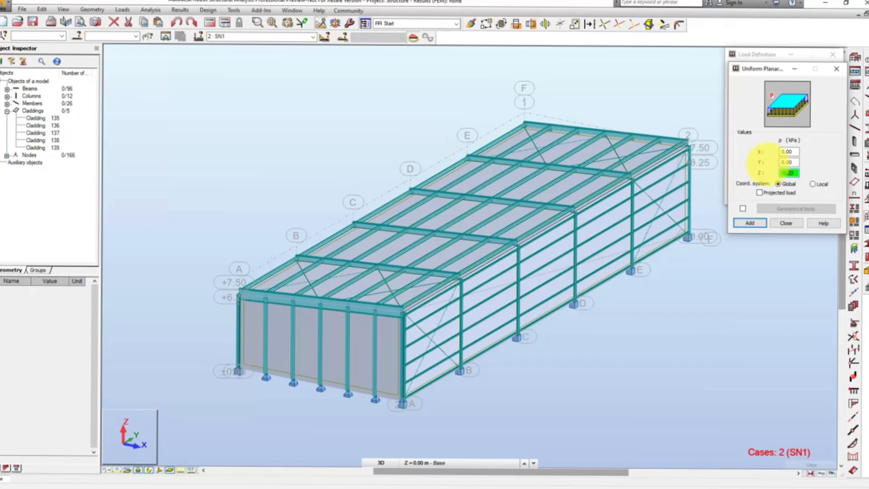
text(4)
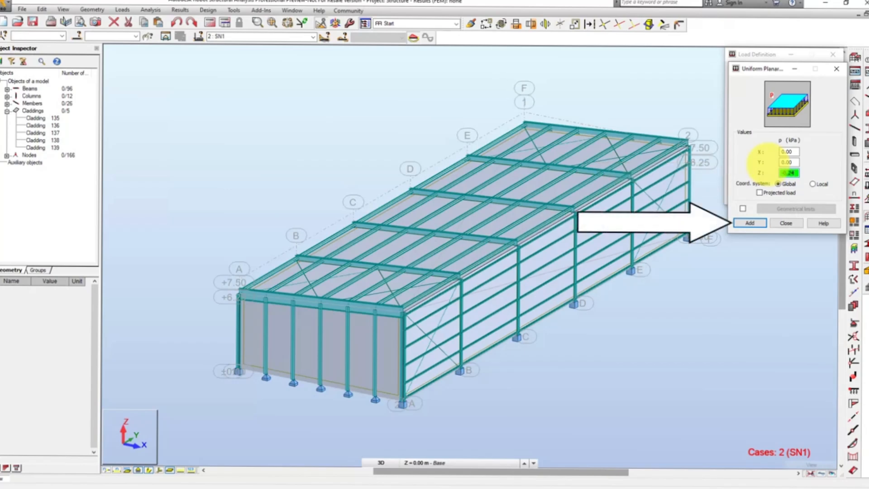
click(750, 222)
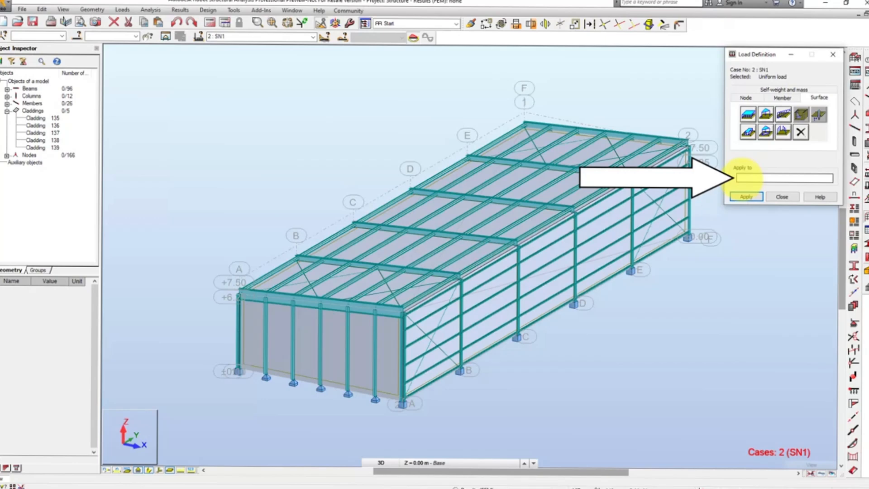
Apply the uniform snow load to the roof cladding 136 and close the load definition
click(743, 179)
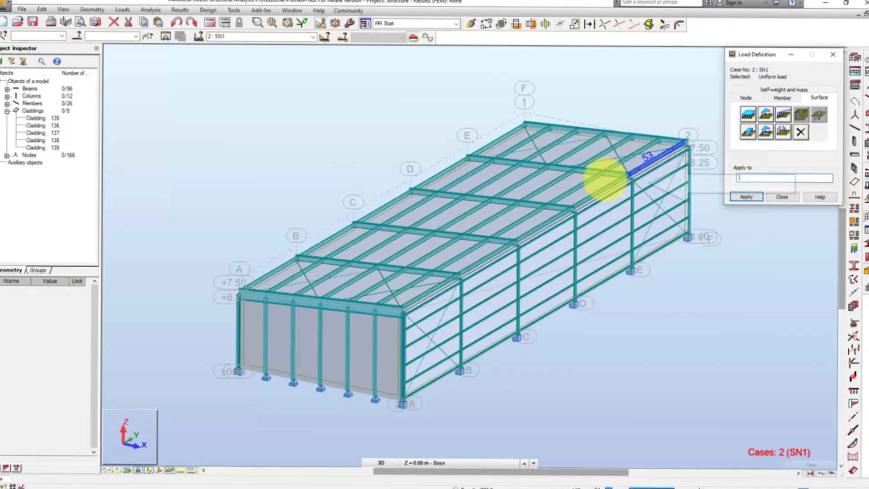
click(600, 183)
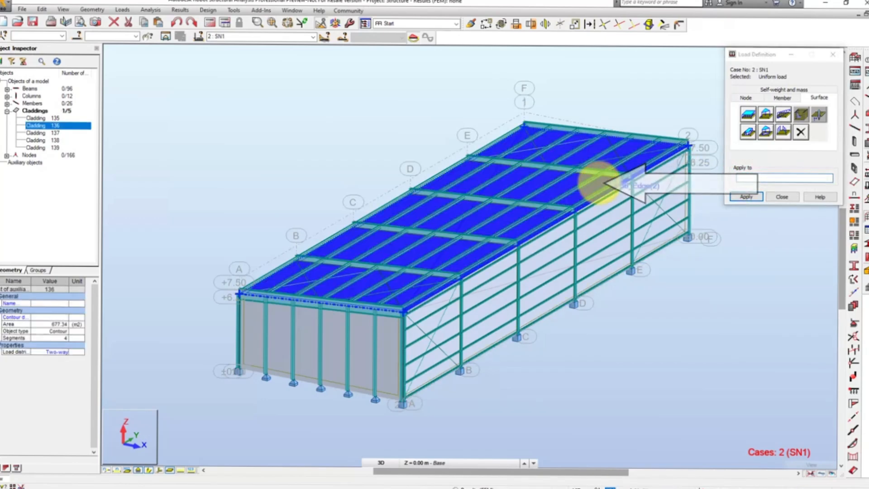
click(747, 197)
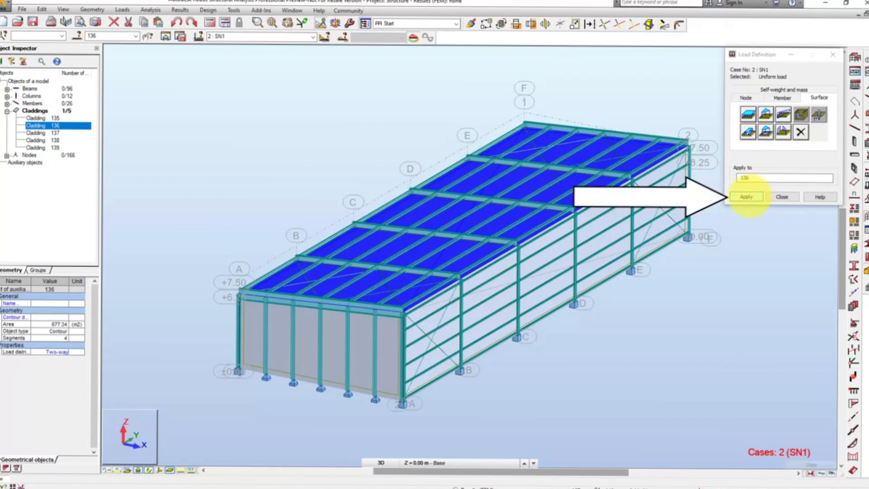
click(747, 197)
click(781, 197)
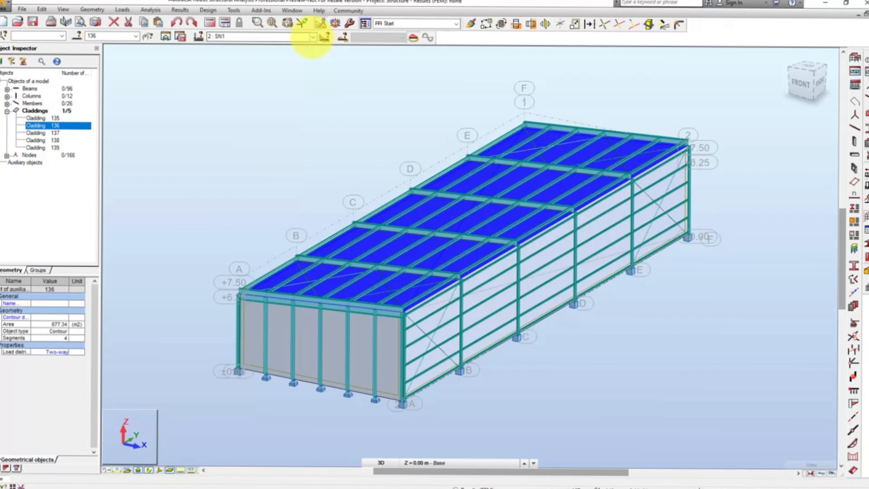
Make WIND1 the current load case and display the local systems of panels and claddings
click(313, 38)
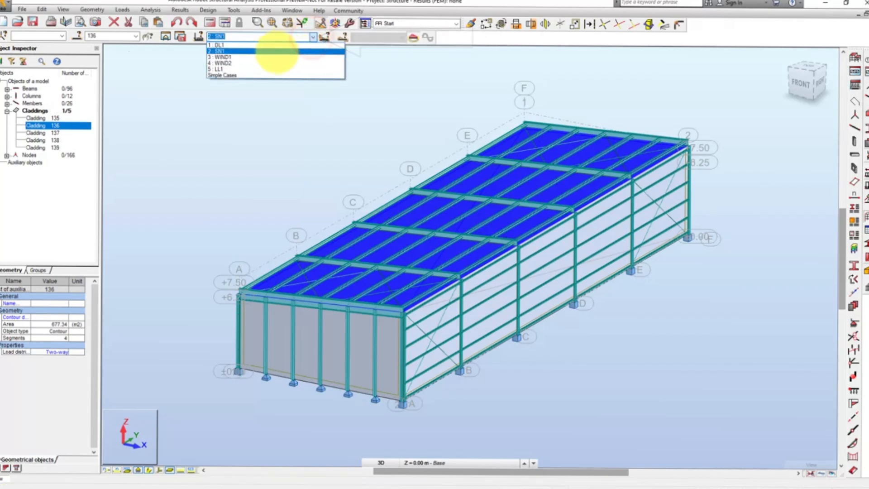
click(272, 56)
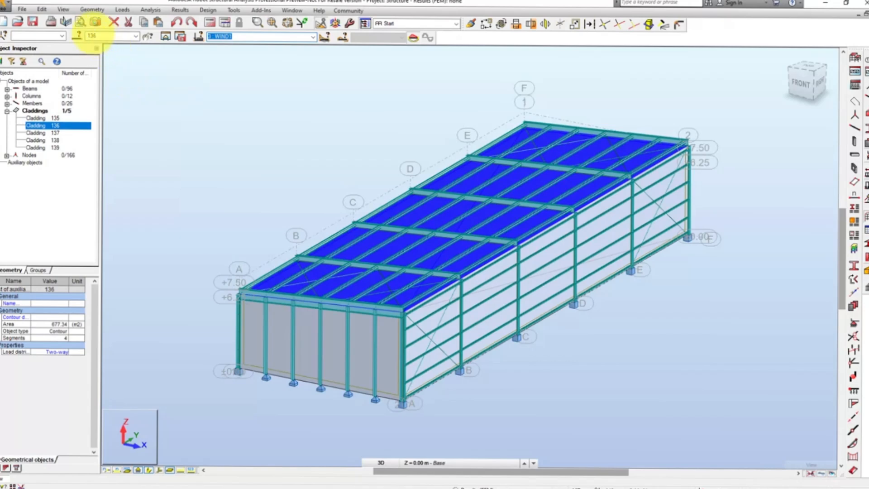
click(63, 9)
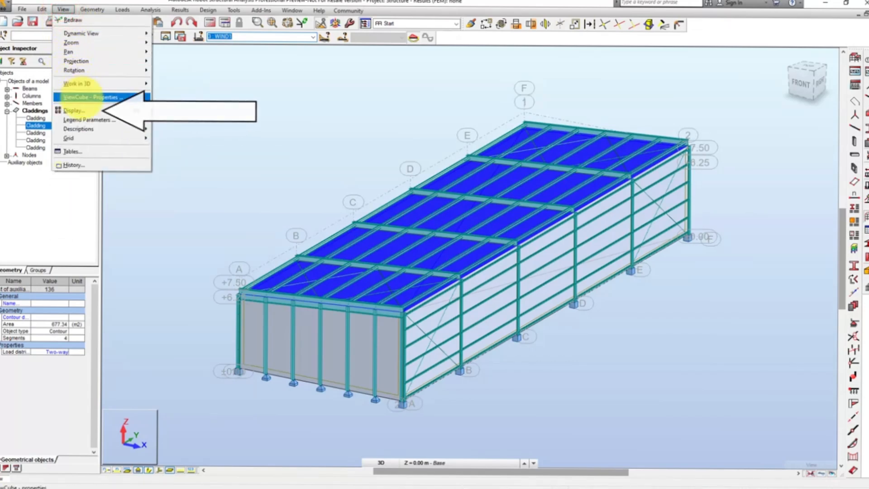
click(74, 110)
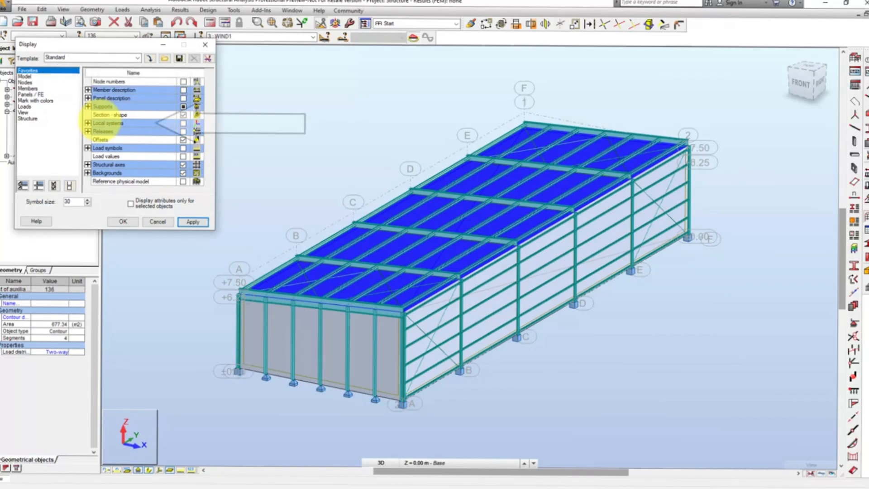
click(88, 122)
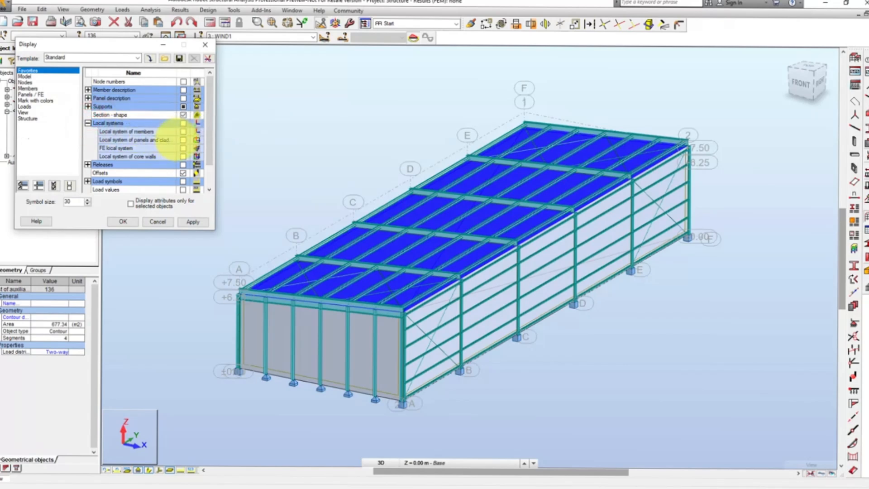
click(183, 140)
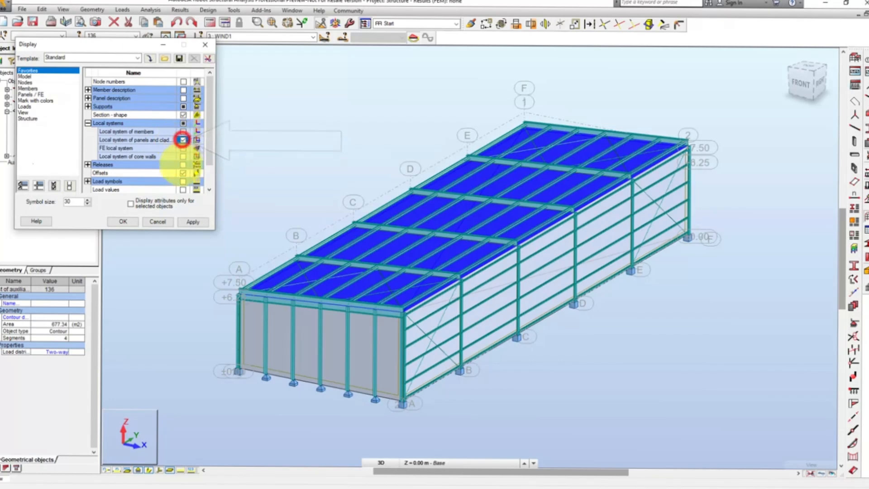
click(194, 221)
click(123, 221)
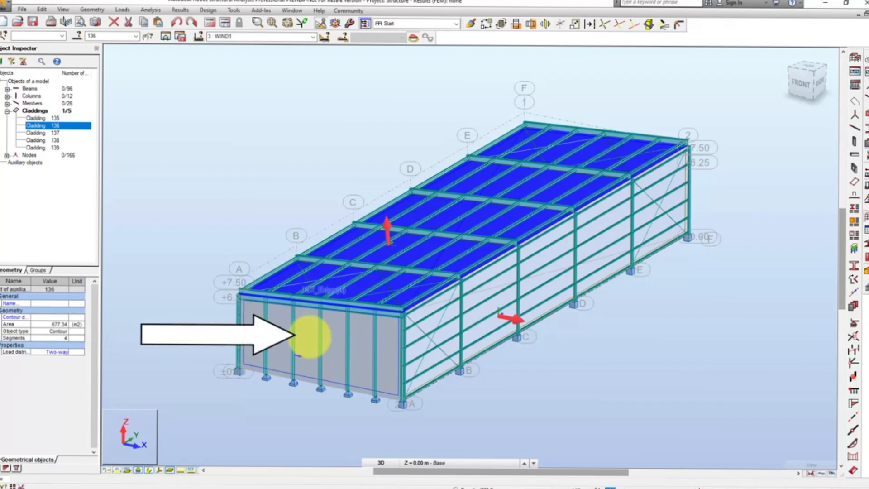
Reverse the local Z axis sense of the front gable cladding 137
click(309, 335)
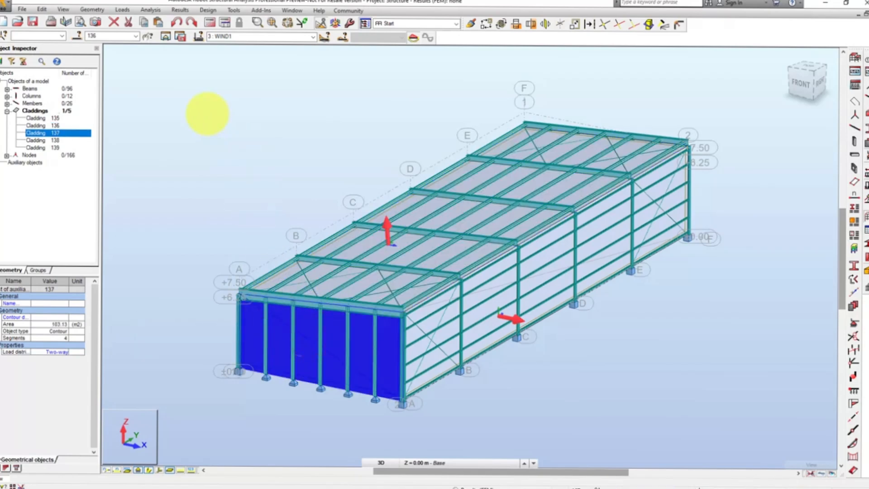
click(91, 9)
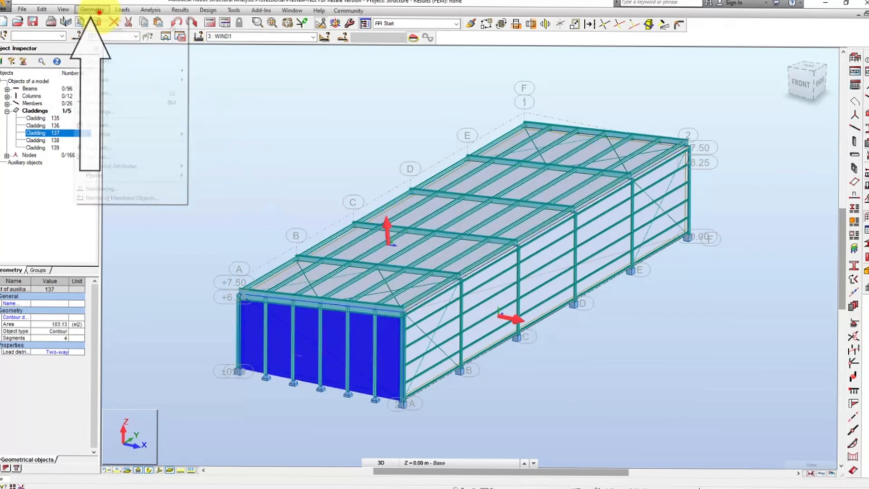
mouse_move(118, 134)
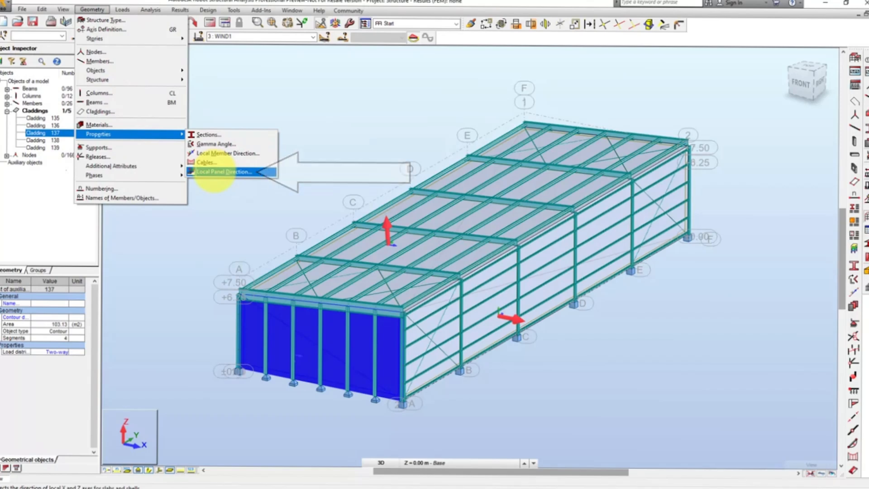
click(214, 172)
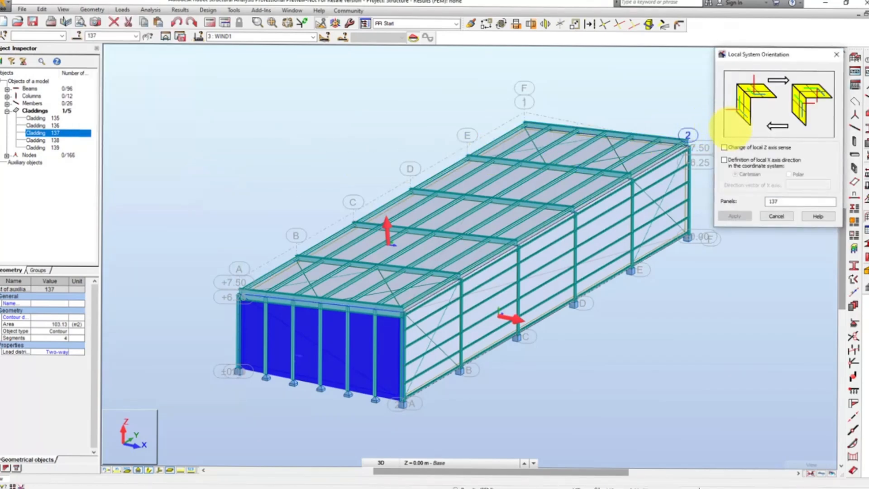
click(724, 147)
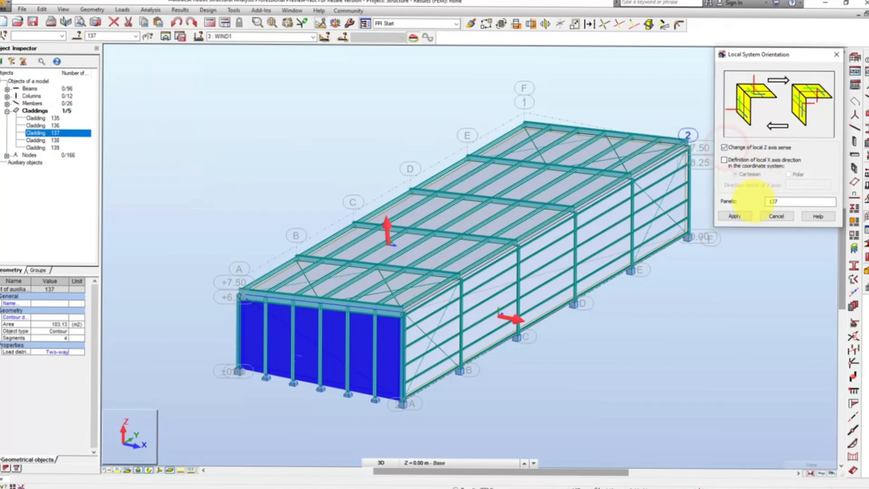
click(735, 216)
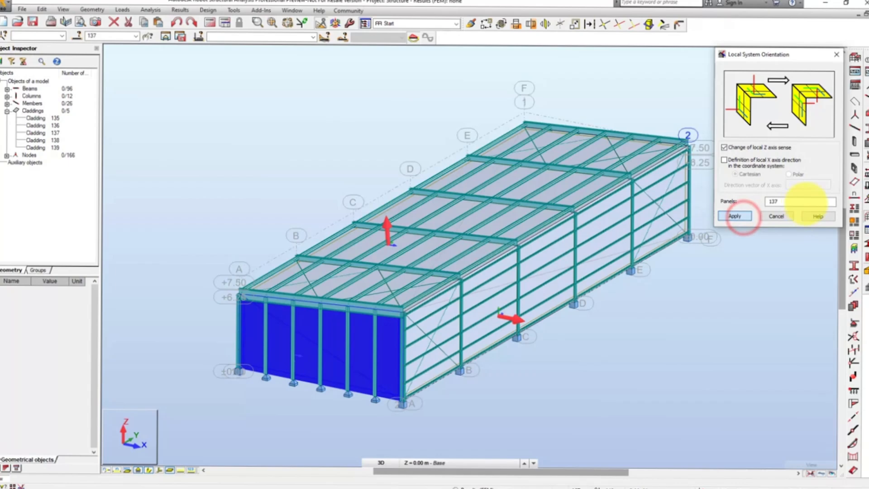
click(836, 55)
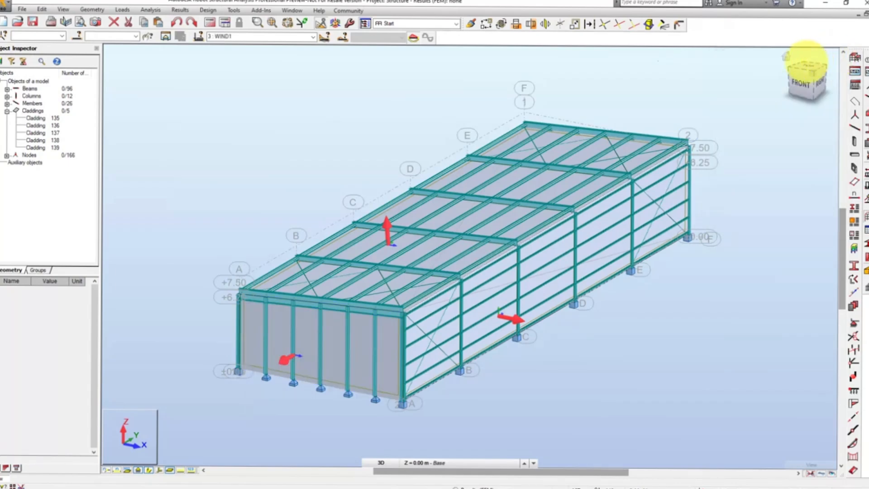
Reverse the local Z axis sense of the long side wall cladding 138 on the hall's opposite side
click(800, 60)
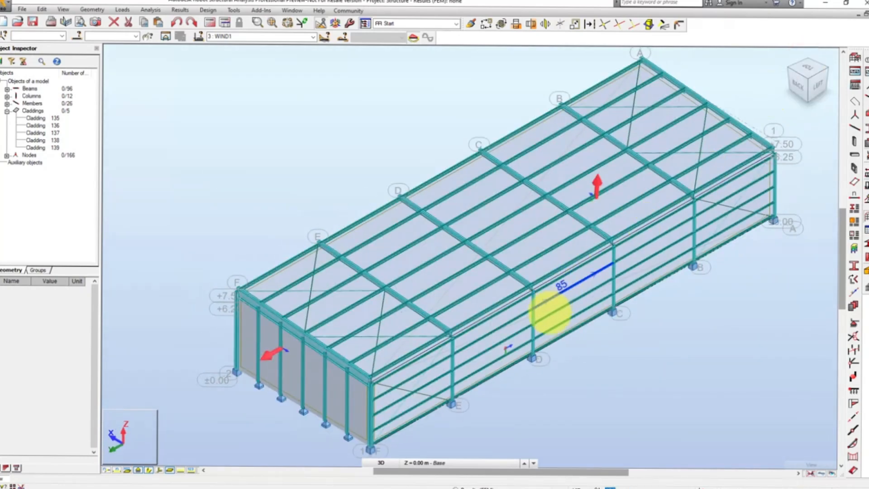
click(550, 308)
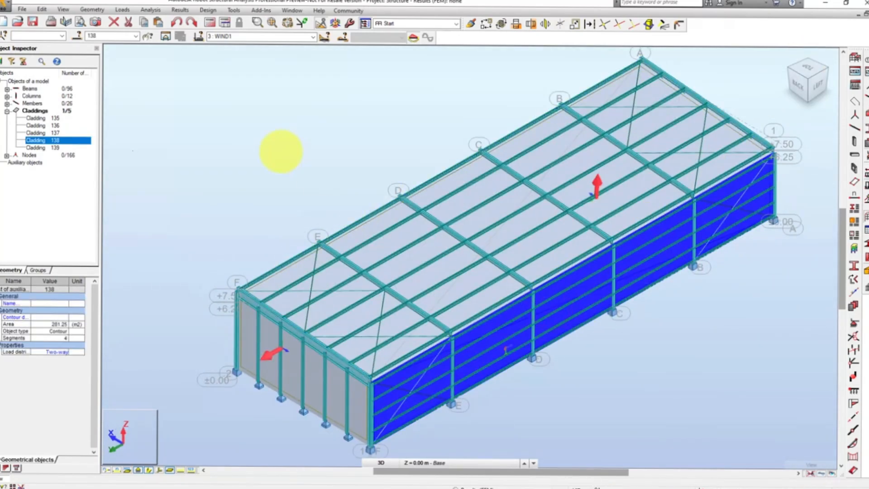
click(92, 9)
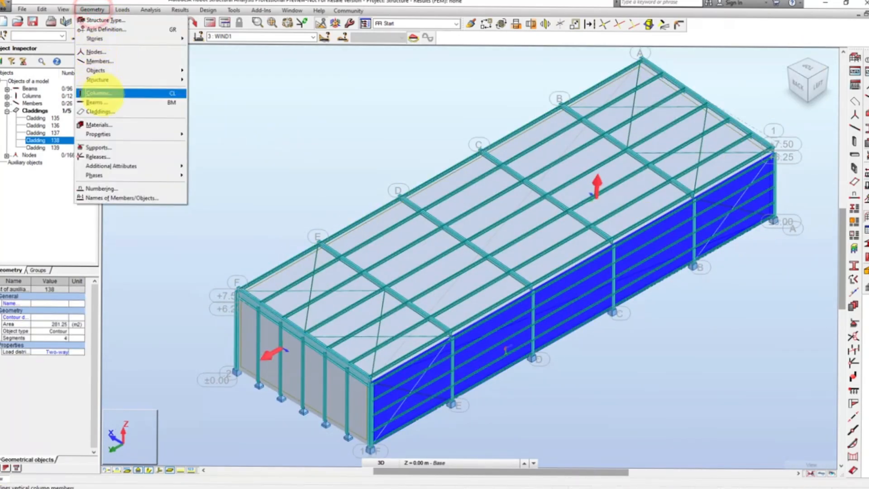
click(113, 133)
click(219, 169)
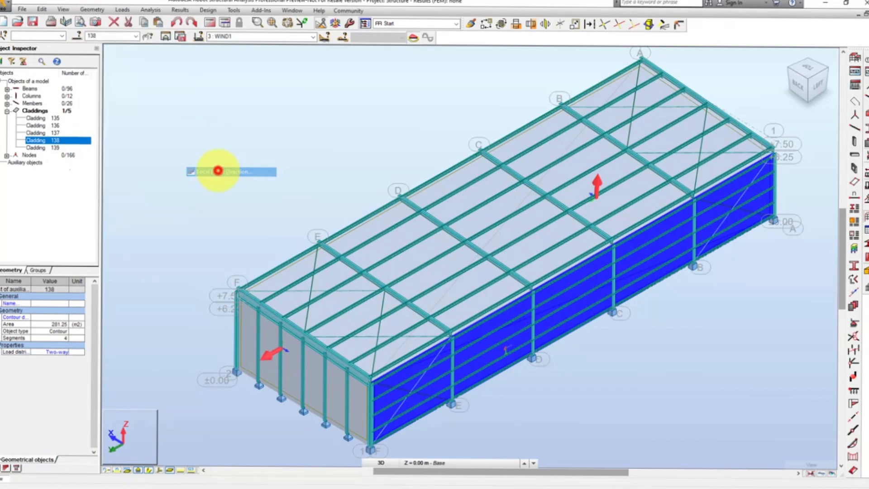
click(725, 147)
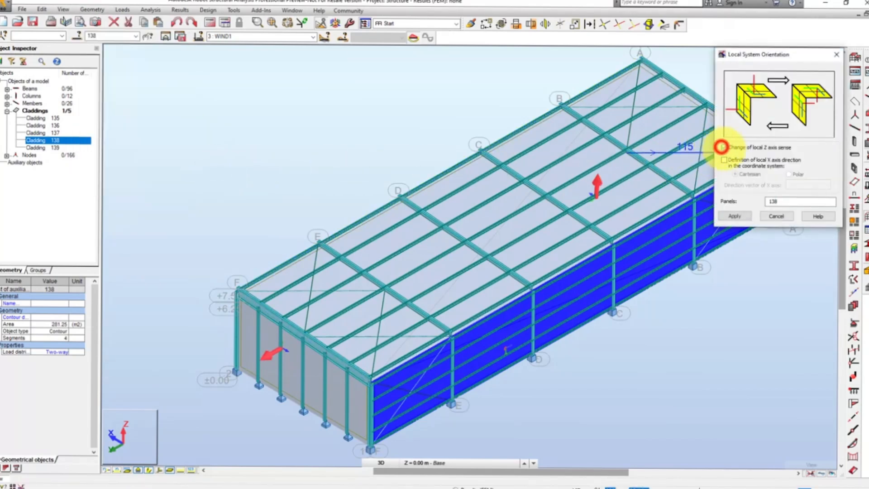
click(734, 216)
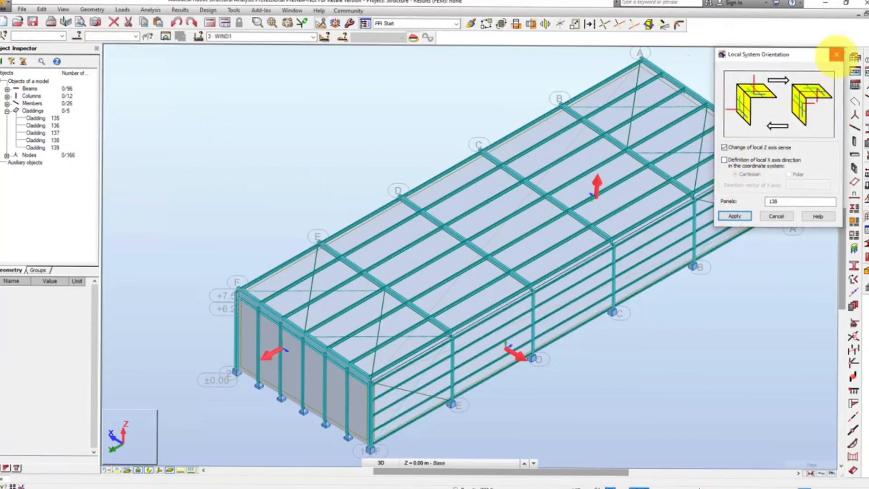
click(837, 55)
Define a uniform planar surface load of -0.39 kPa in local Z for WIND1
click(790, 61)
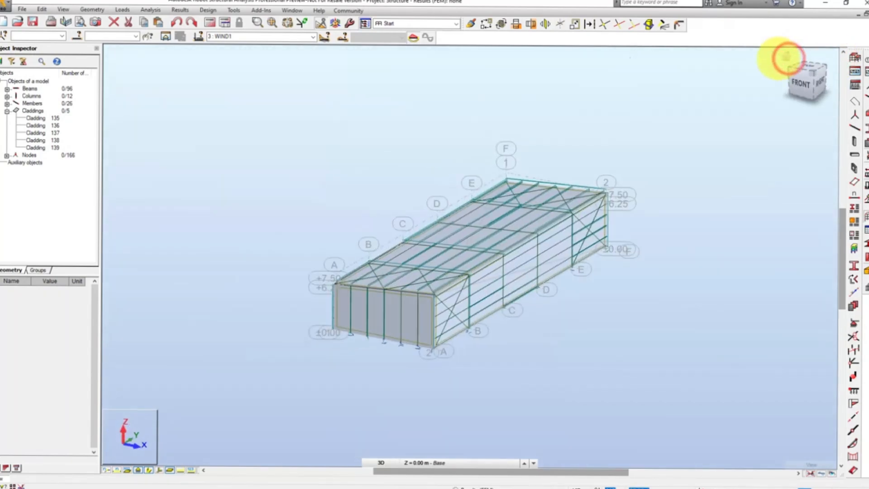
scroll(495, 252, up, 2)
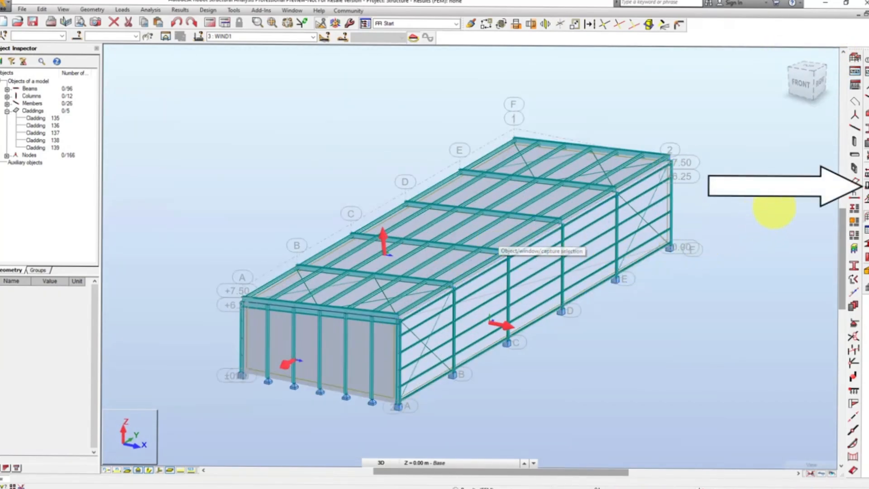
click(858, 186)
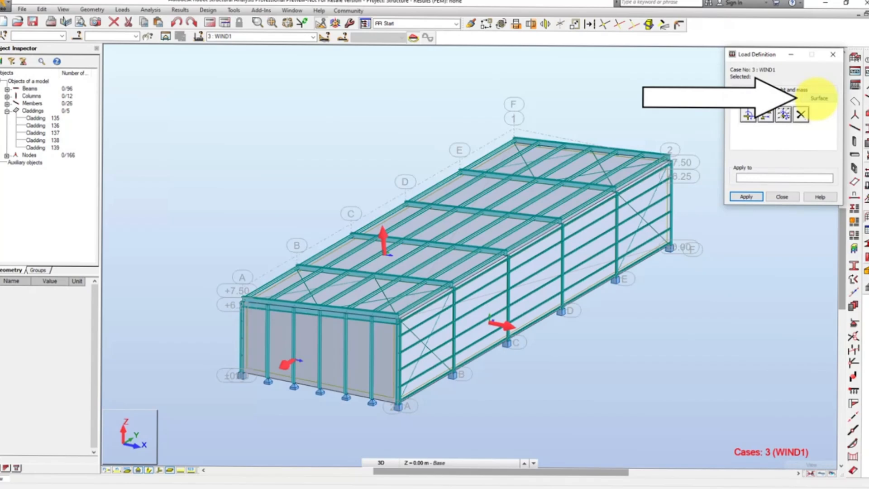
click(820, 98)
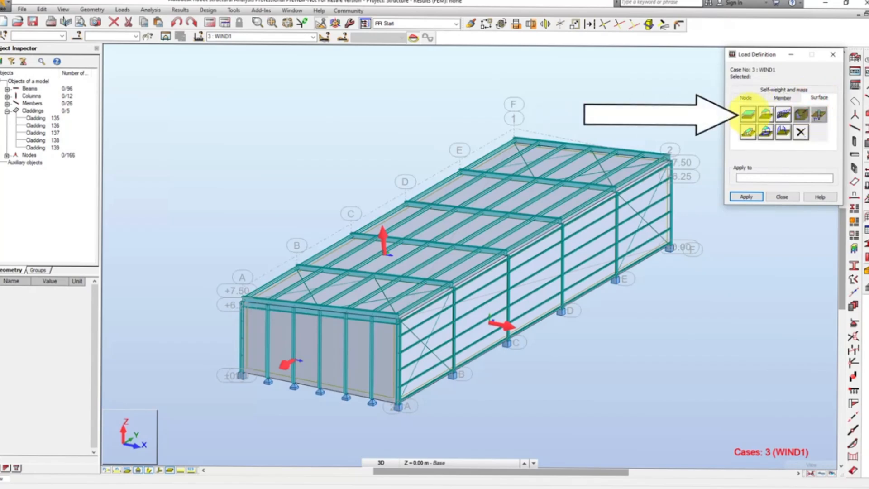
click(749, 114)
click(793, 174)
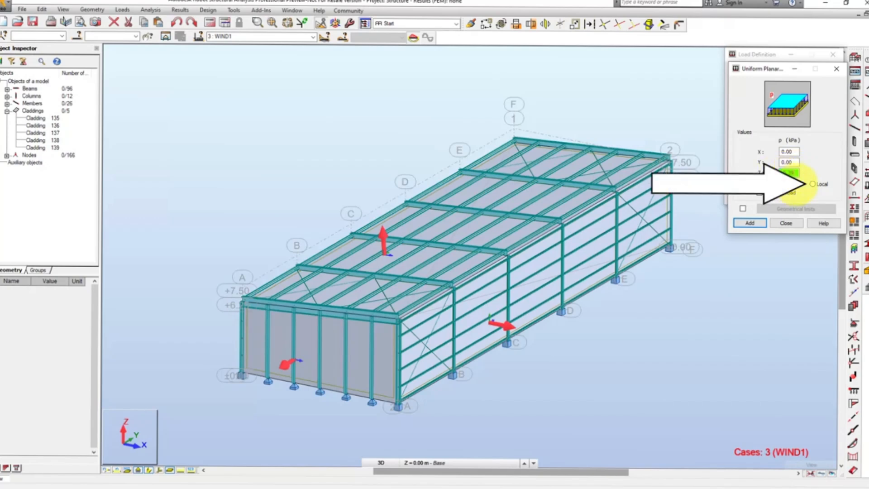
click(812, 183)
click(750, 223)
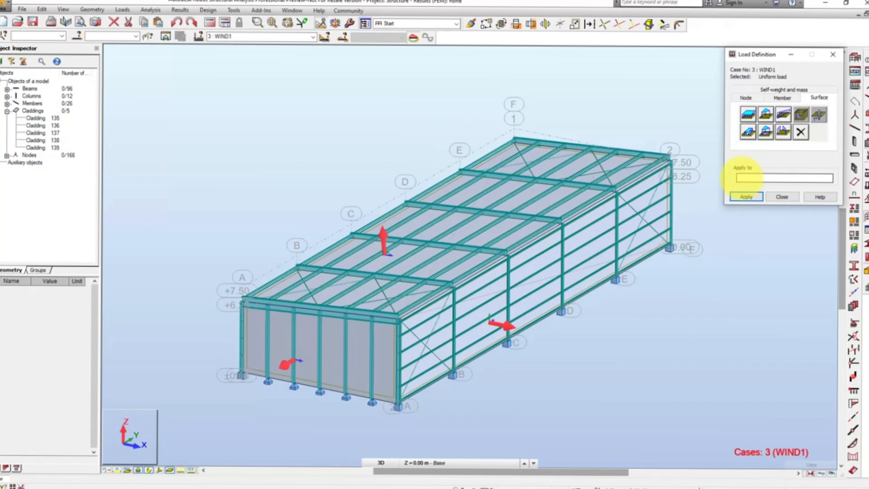
Apply the uniform wind load to the side wall cladding 138
click(742, 178)
click(52, 139)
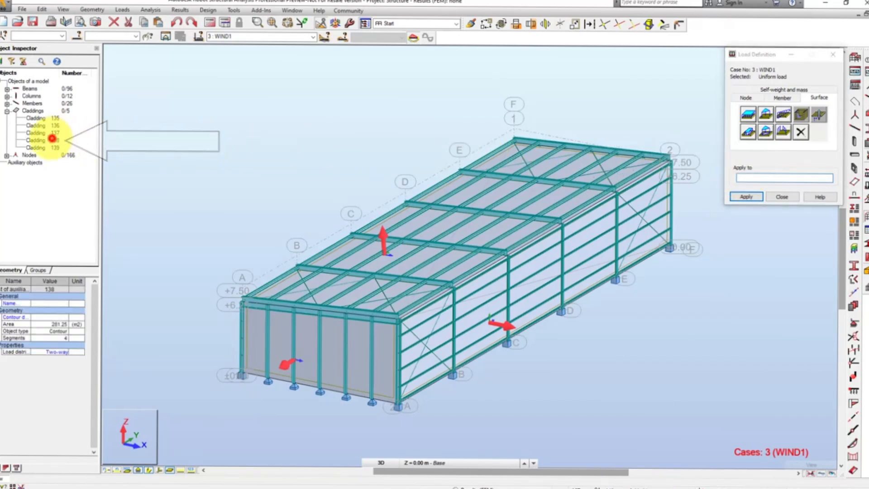
click(741, 179)
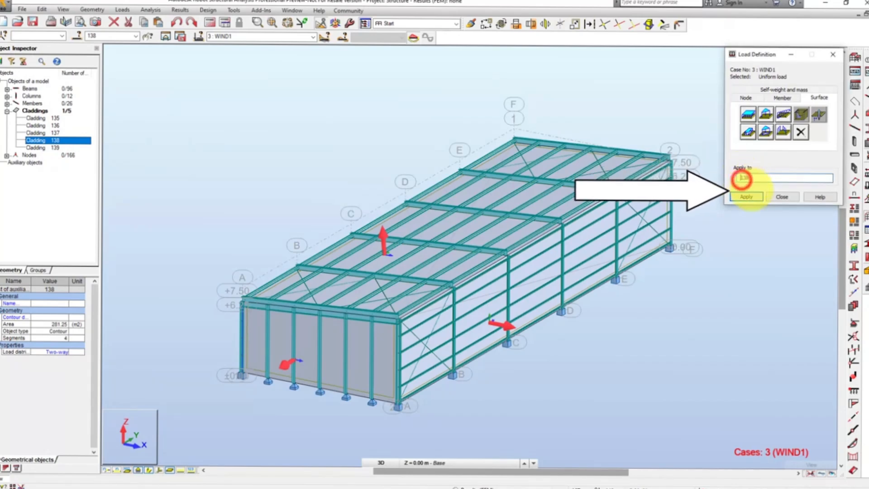
click(748, 195)
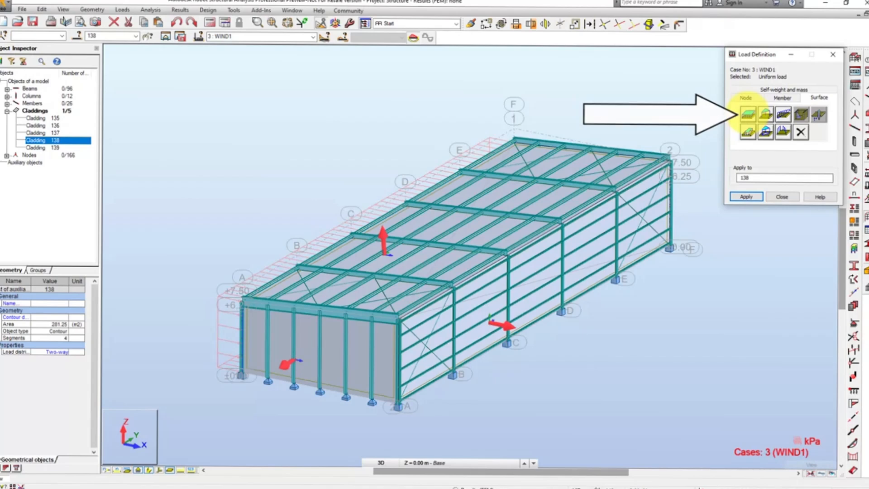
Define a uniform planar surface load of 0.01 kPa in local Z for WIND1
click(748, 114)
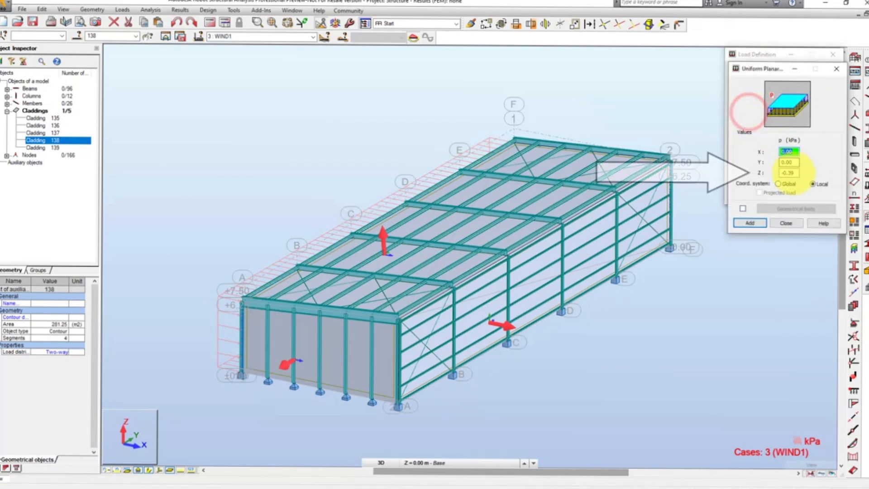
click(789, 173)
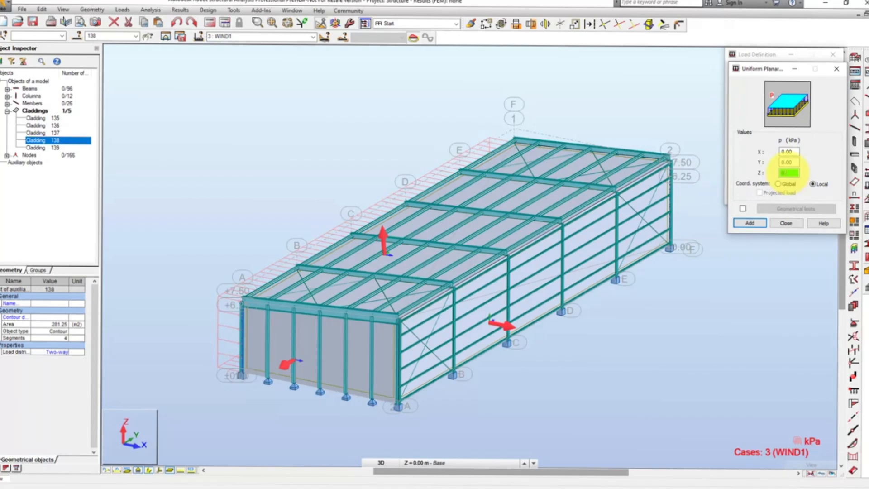
text(0.01)
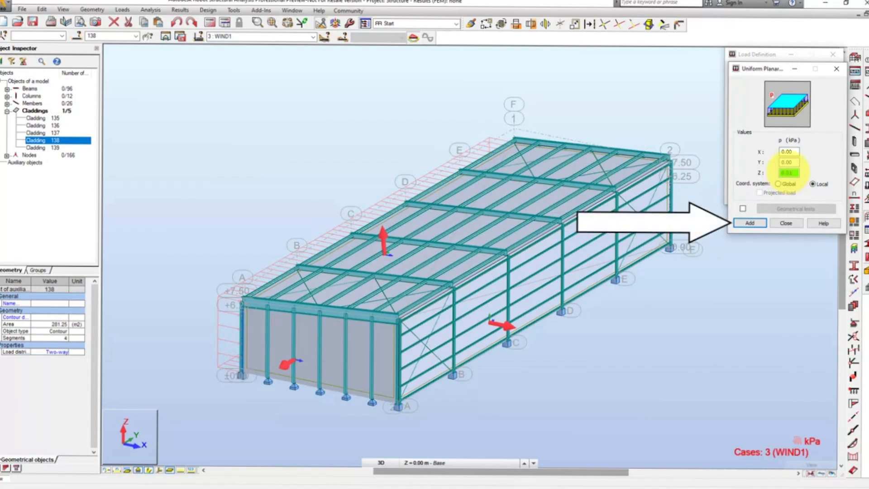
click(755, 222)
Apply the 0.01 kPa uniform wind load to the long side wall cladding 135 instead of cladding 138
double_click(756, 177)
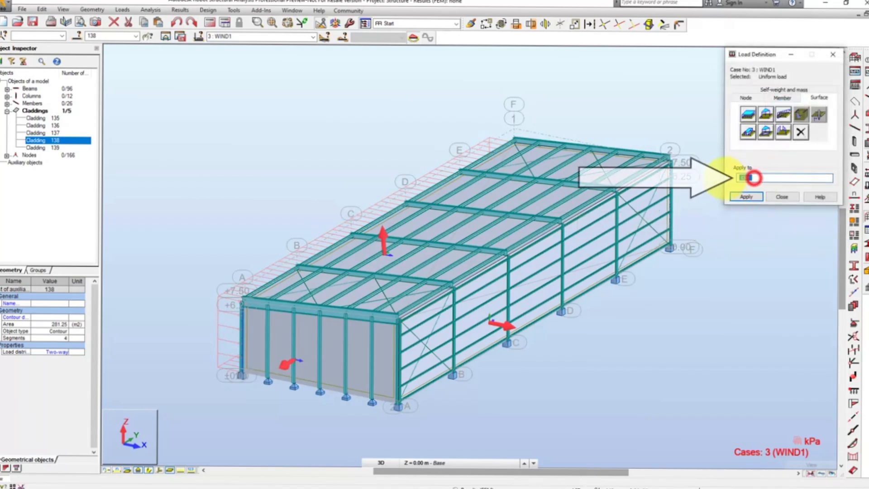
key(Delete)
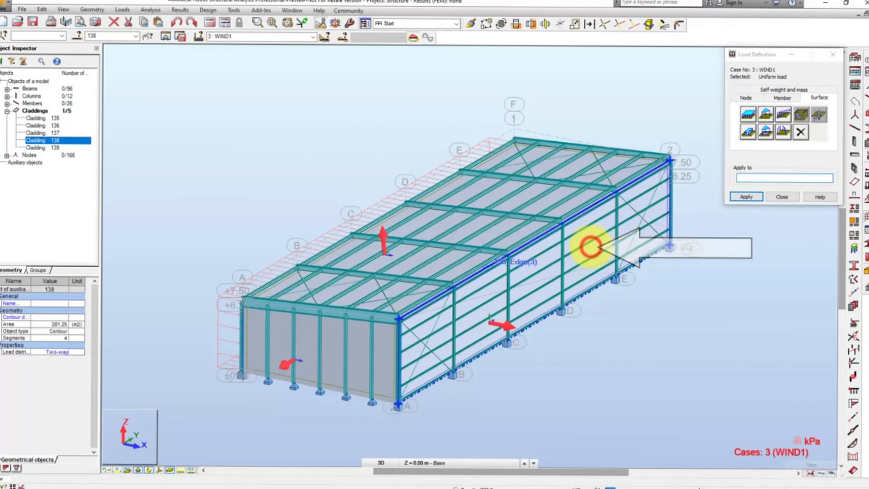
click(588, 247)
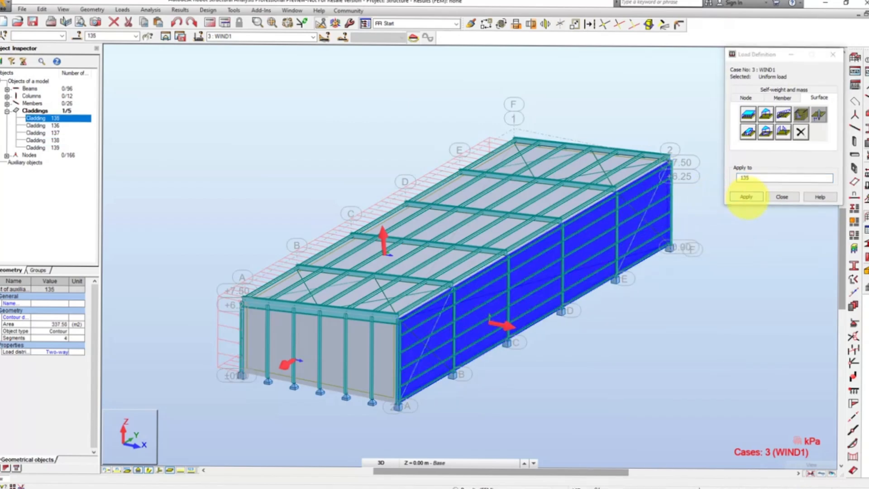
click(747, 197)
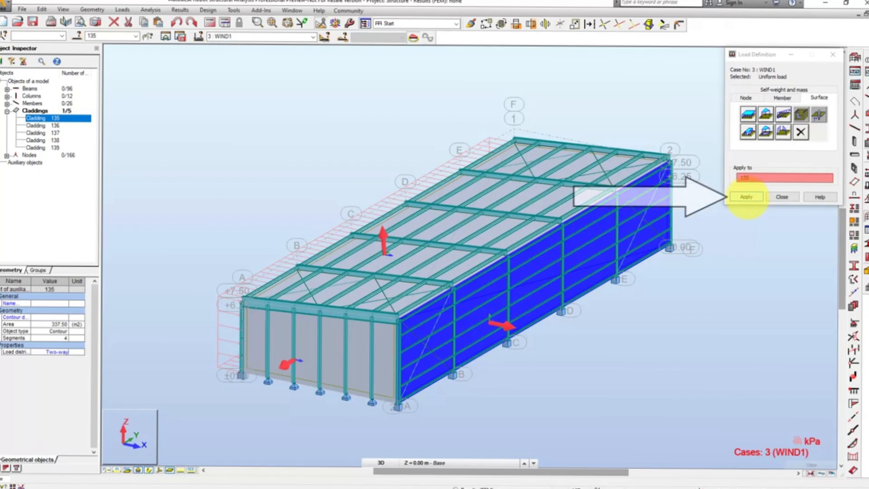
click(746, 197)
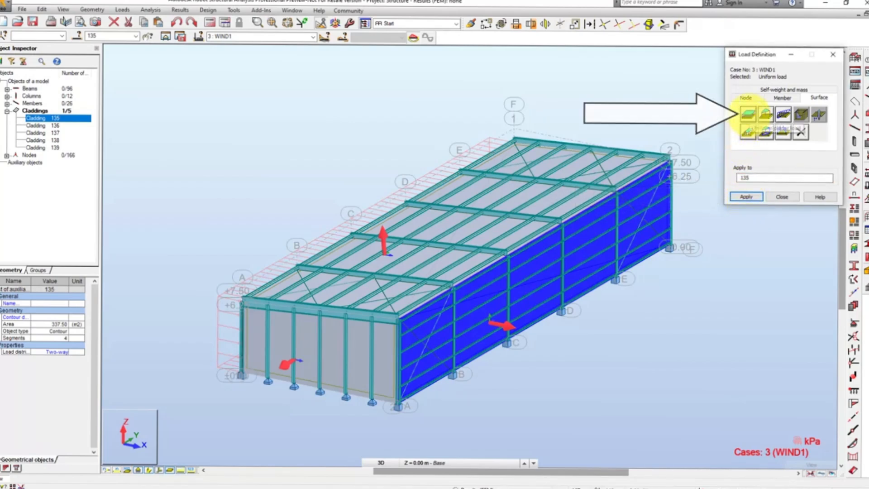
Define a new uniform planar load value in local Z for the gable claddings in WIND1
click(748, 114)
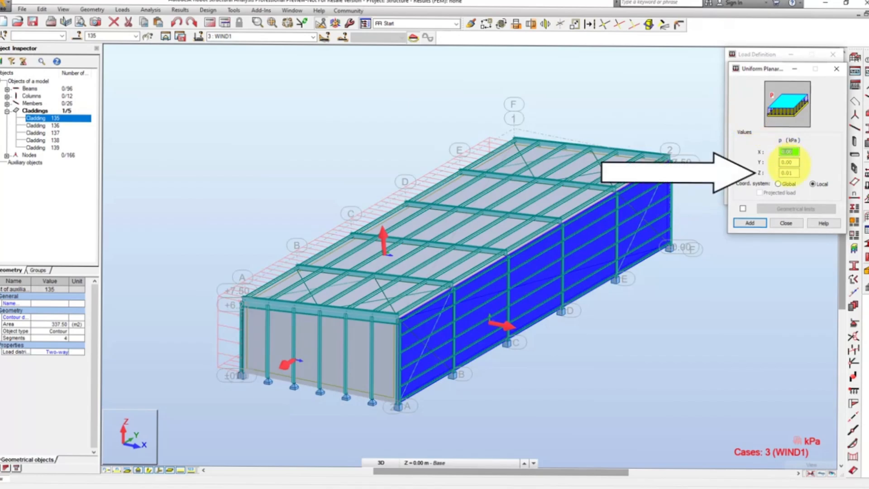
double_click(790, 173)
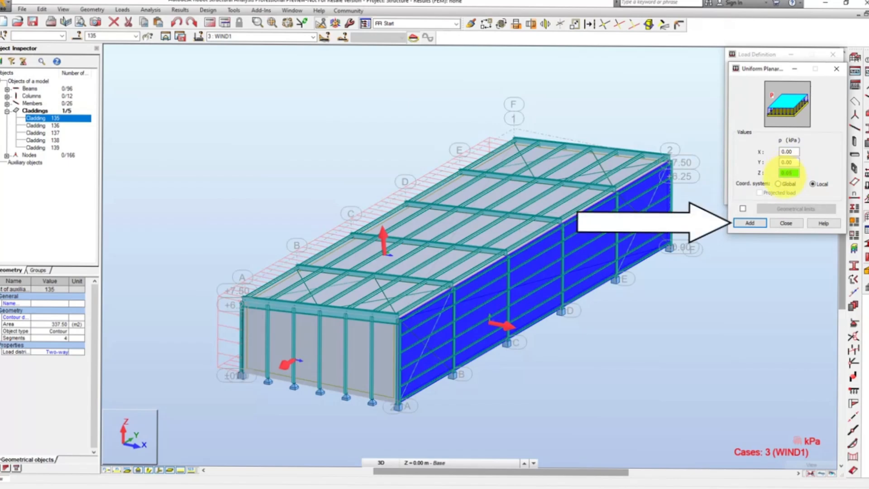
click(750, 222)
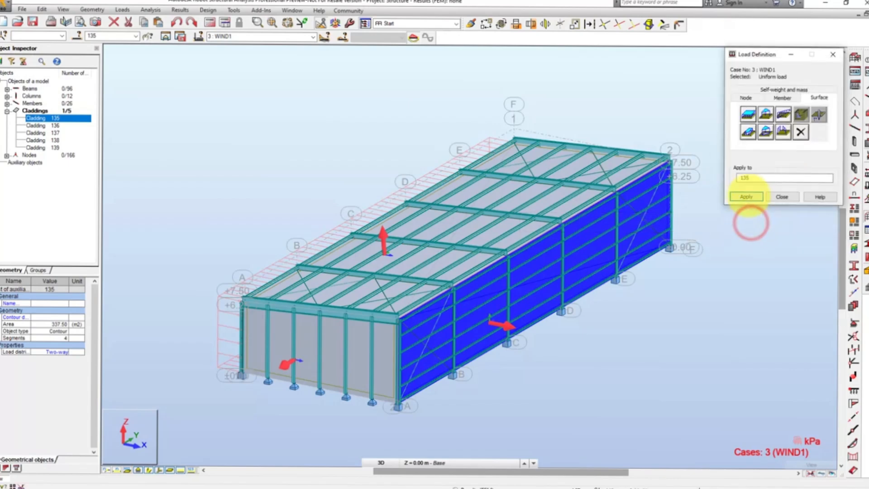
Apply the uniform wind load to both gable claddings, 137 and 139
double_click(752, 178)
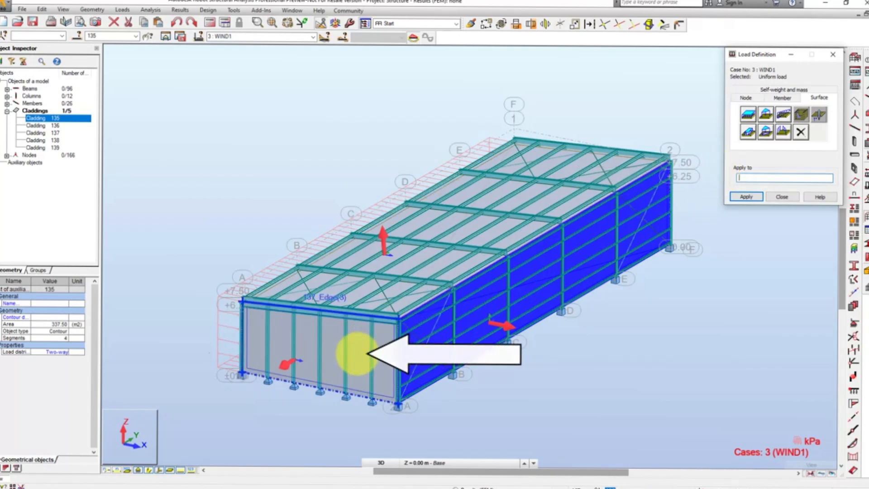
click(356, 354)
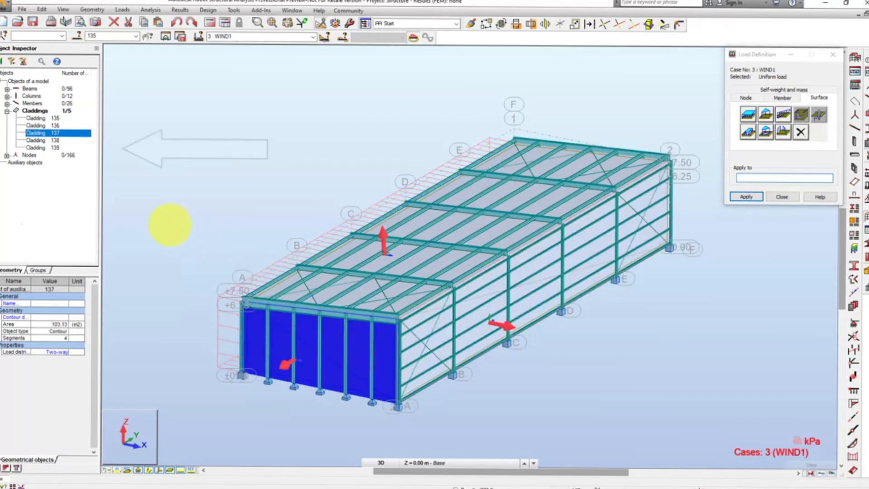
ctrl+click(58, 148)
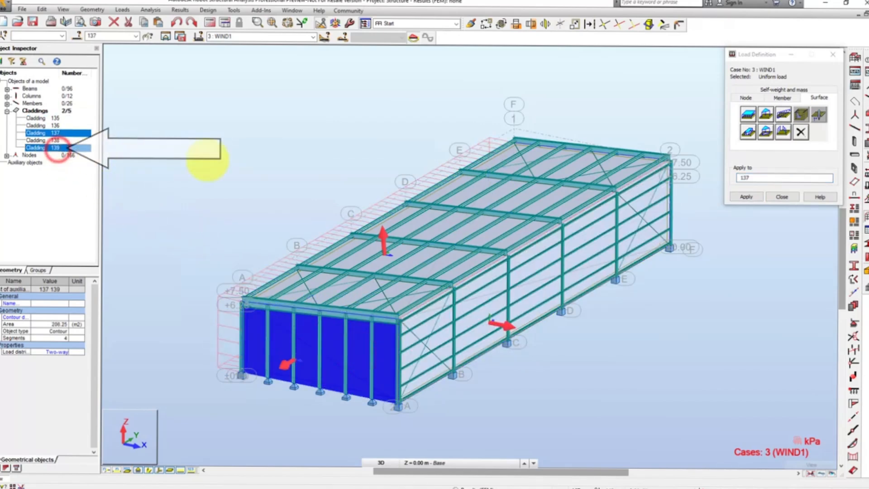
click(776, 178)
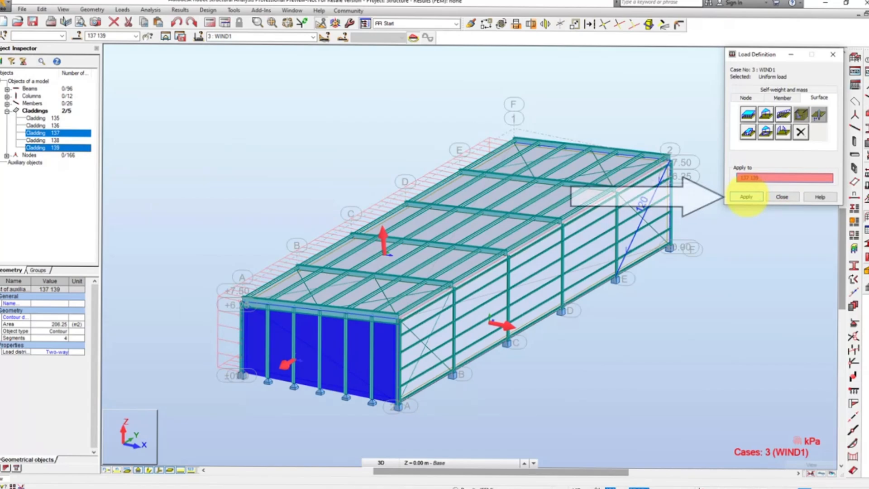
click(746, 197)
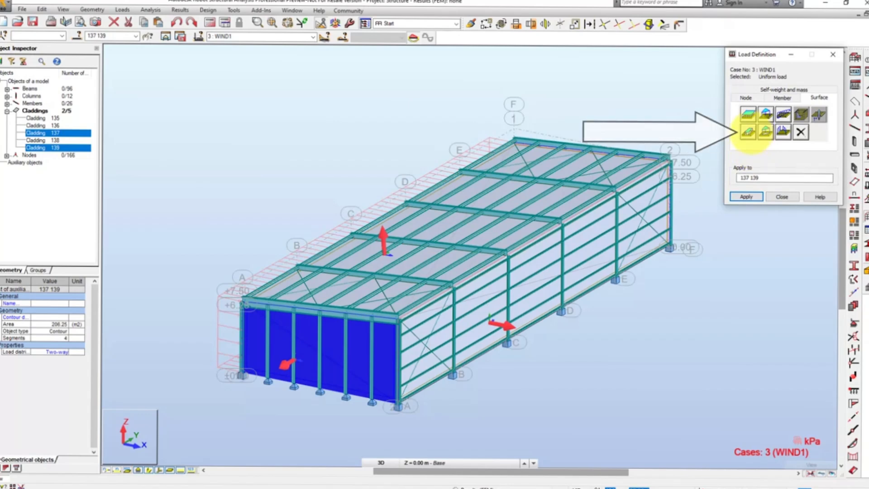
Set up a planar load on contour of 0.56 kPa in the local Z direction for WIND1
click(748, 132)
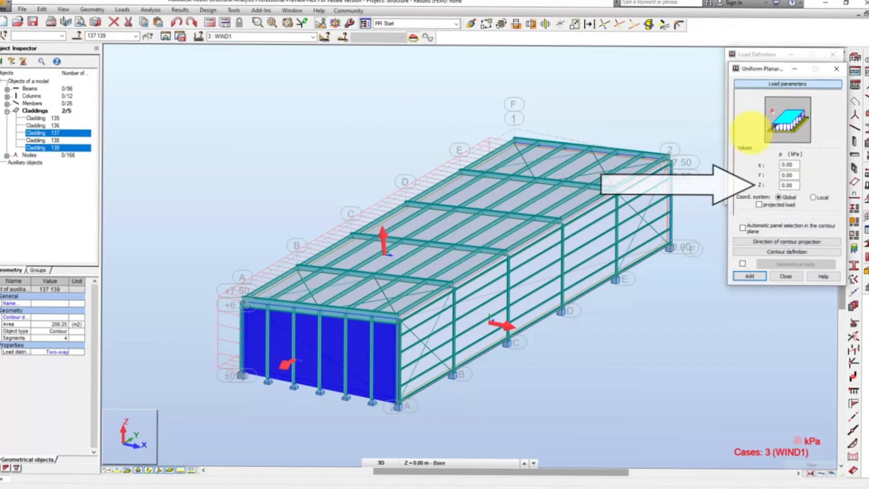
double_click(794, 185)
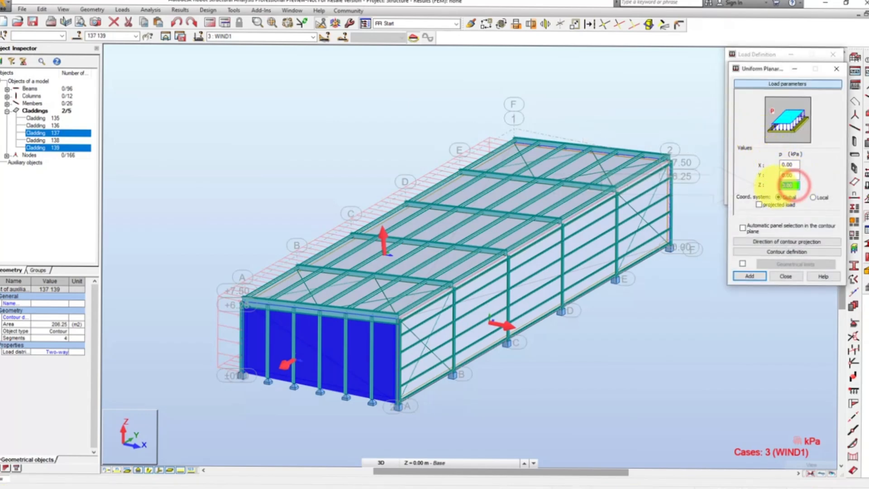
text(-)
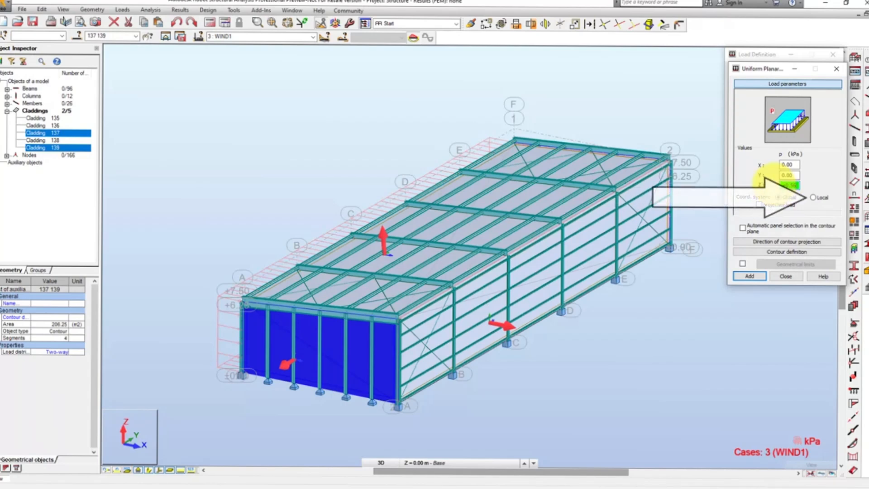
click(814, 197)
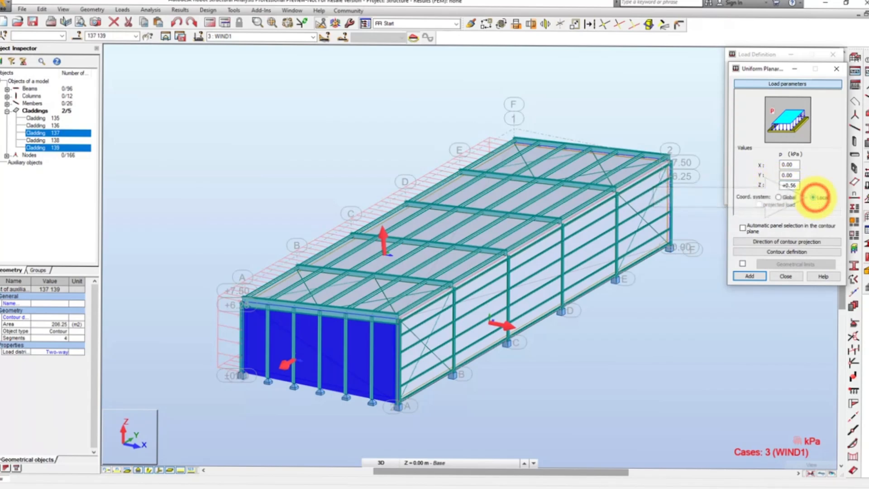
Define the load contour as the roof's low eave strip from X 0 to 2.50 m over the full 45 m length, and add the load
click(786, 252)
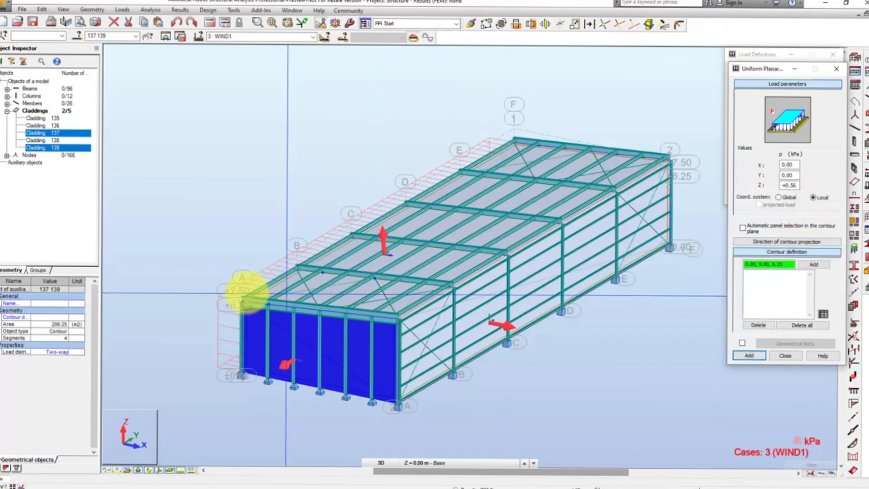
click(242, 301)
click(241, 302)
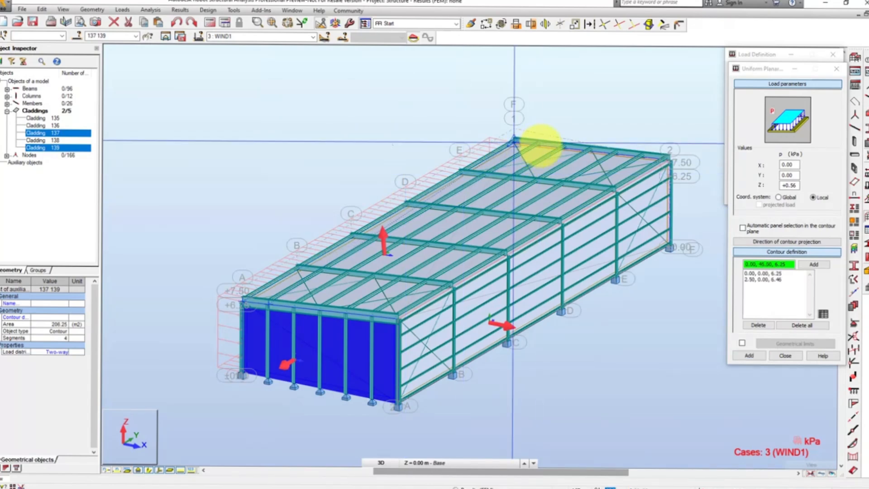
click(539, 145)
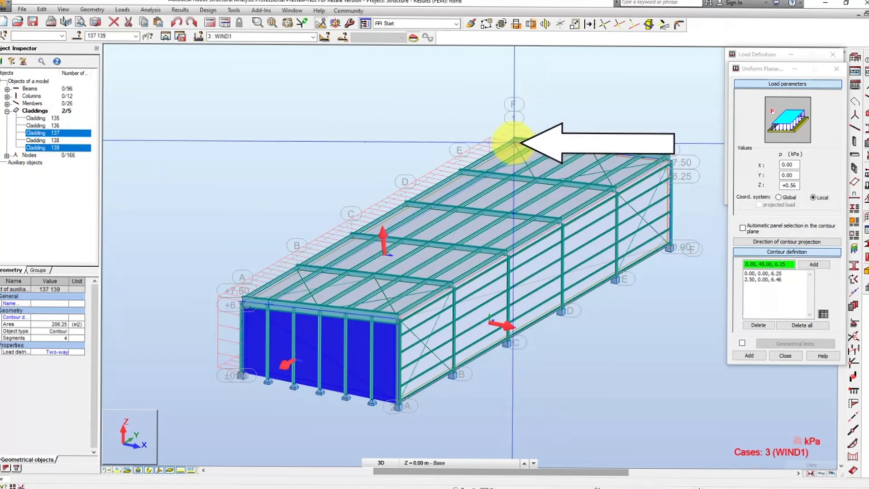
click(514, 143)
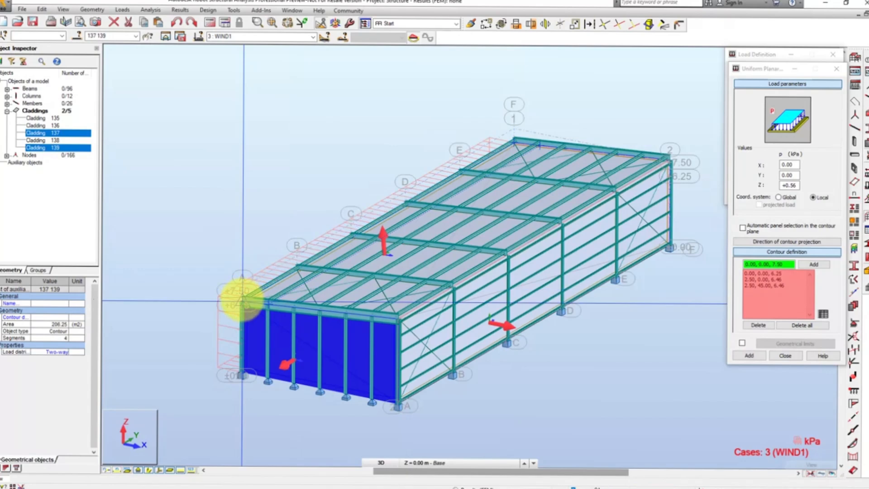
click(241, 301)
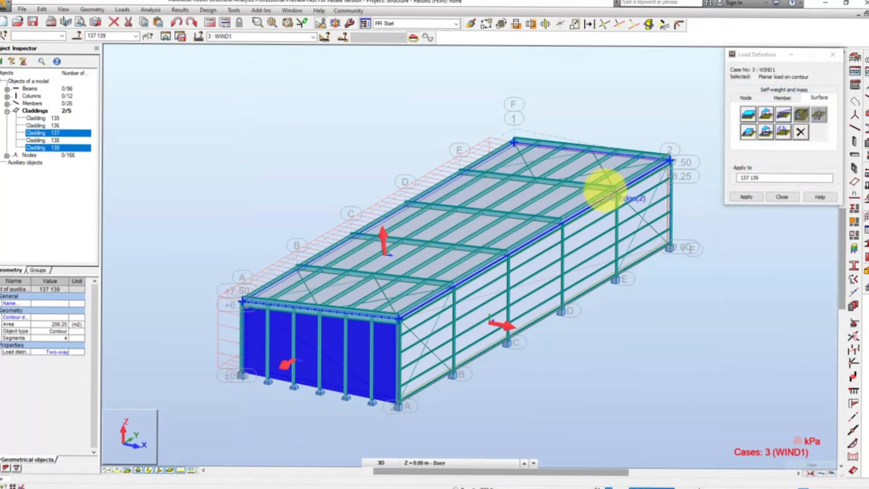
Apply the 0.56 kPa contour load to the roof cladding 136 instead of the gable claddings
click(769, 178)
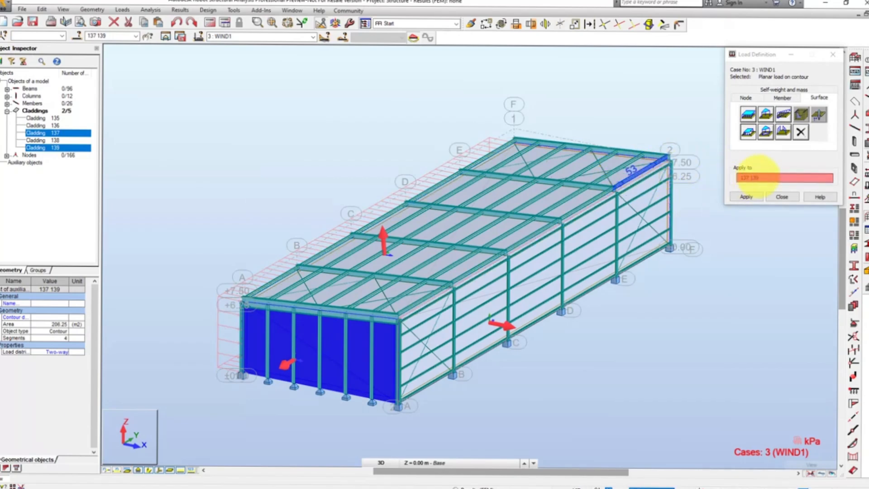
click(757, 177)
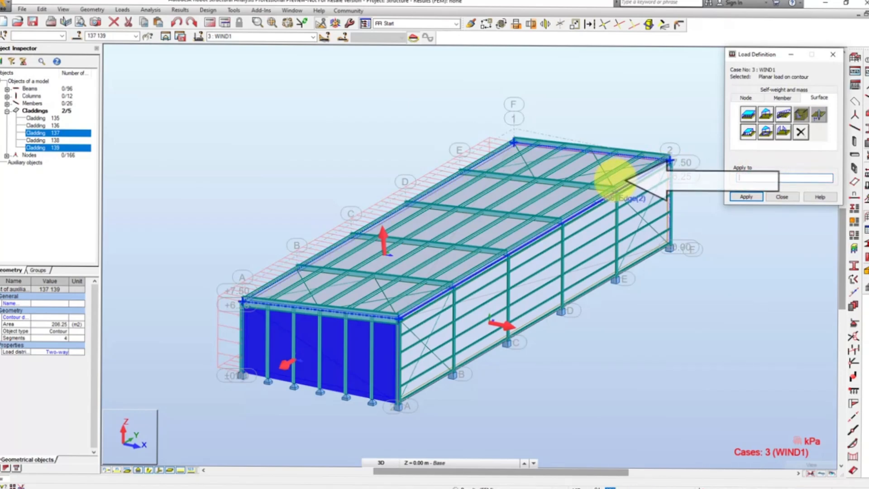
click(615, 180)
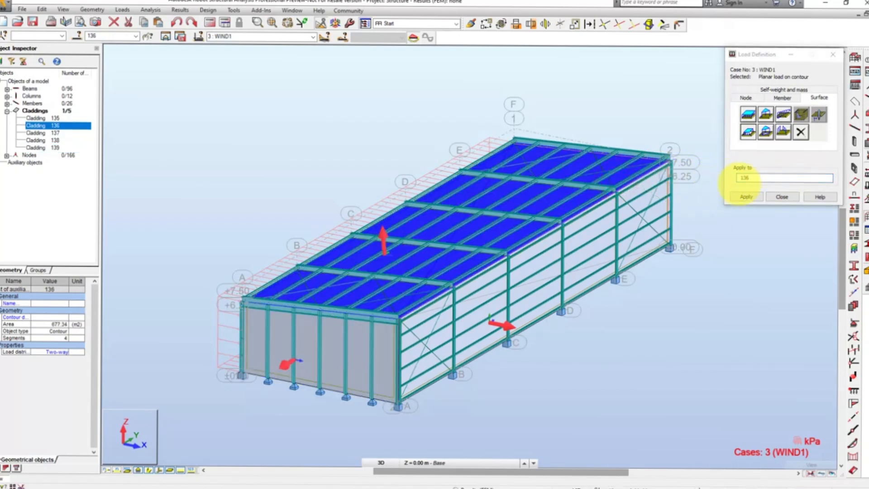
click(746, 197)
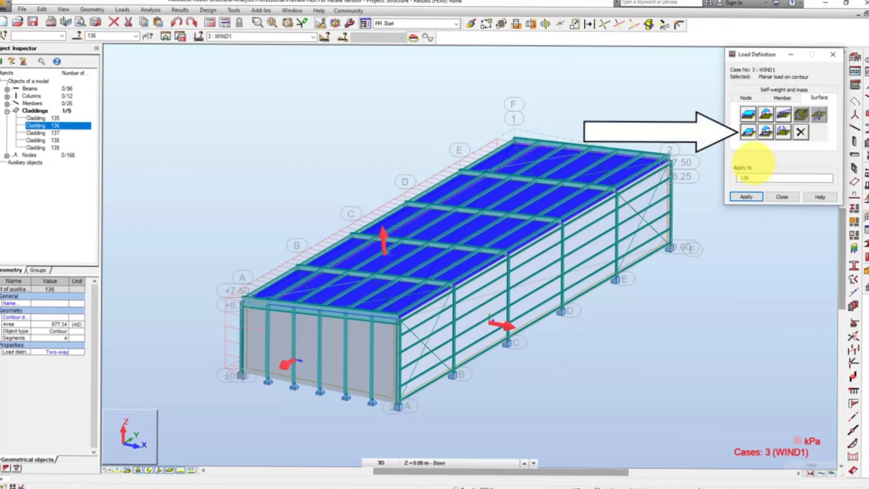
Set up another planar load on contour for WIND1 with 0.13 kPa in local Z
click(749, 132)
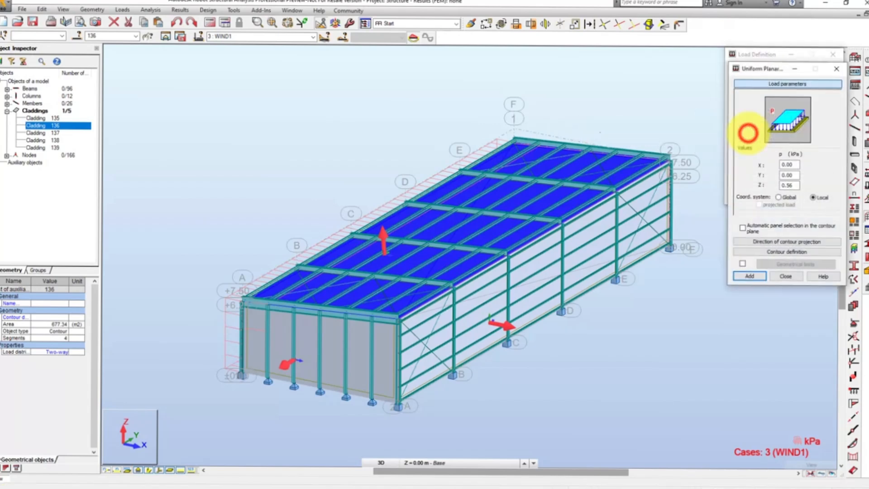
double_click(789, 185)
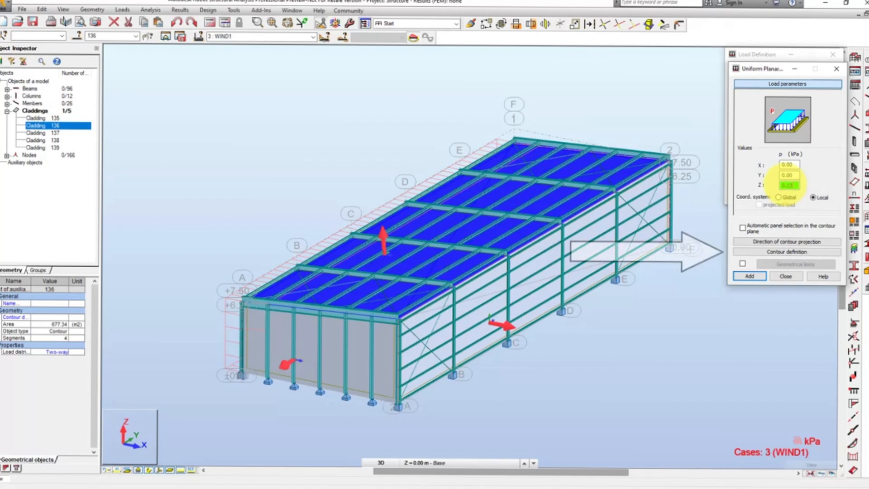
text(0.13)
Define the load contour as the roof strip from X 2.50 to 7.50 m over the full 45 m length, and add the load
click(772, 251)
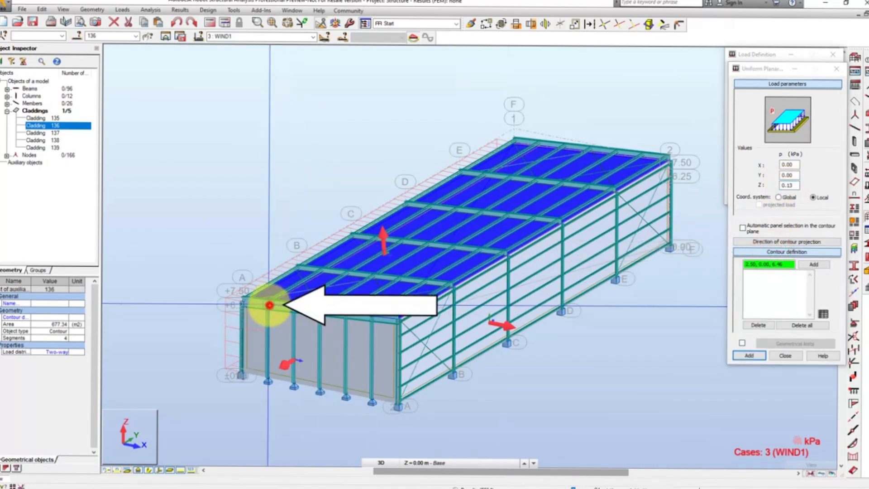
click(319, 311)
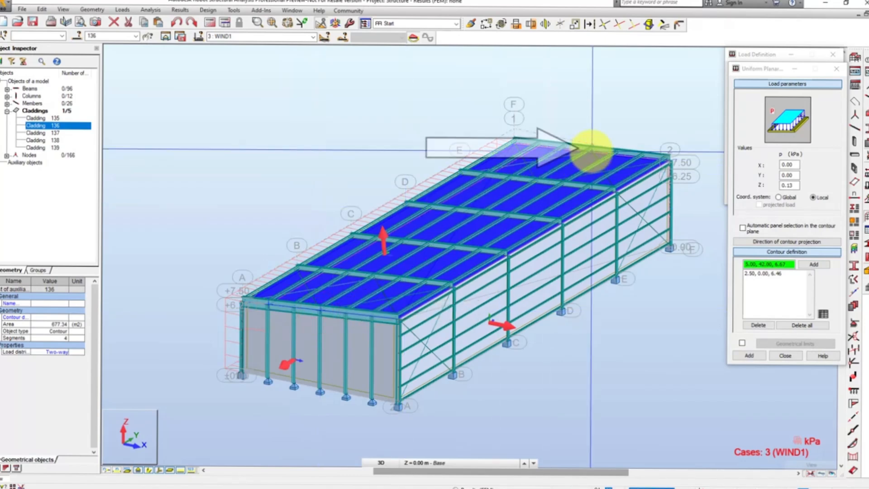
click(589, 146)
click(540, 144)
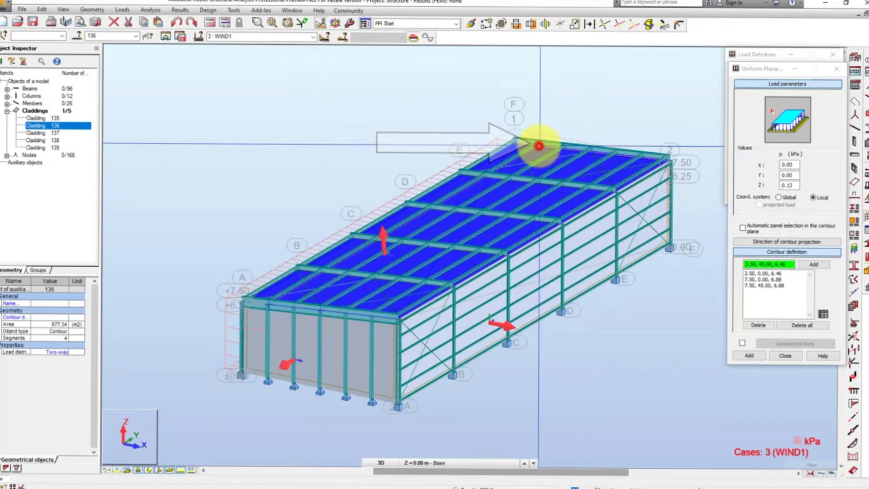
click(268, 304)
click(268, 306)
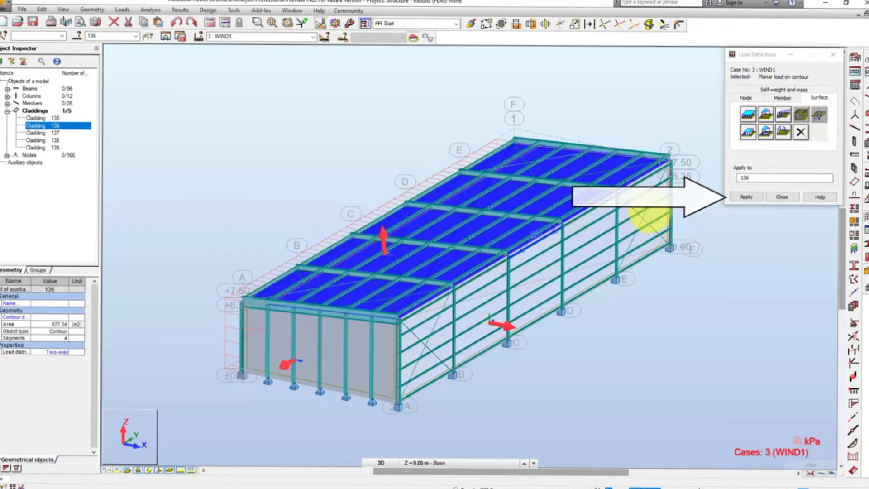
Apply the 0.13 kPa contour load to cladding 136, and set up another planar load on contour with -0.20 kPa in local Z
click(748, 197)
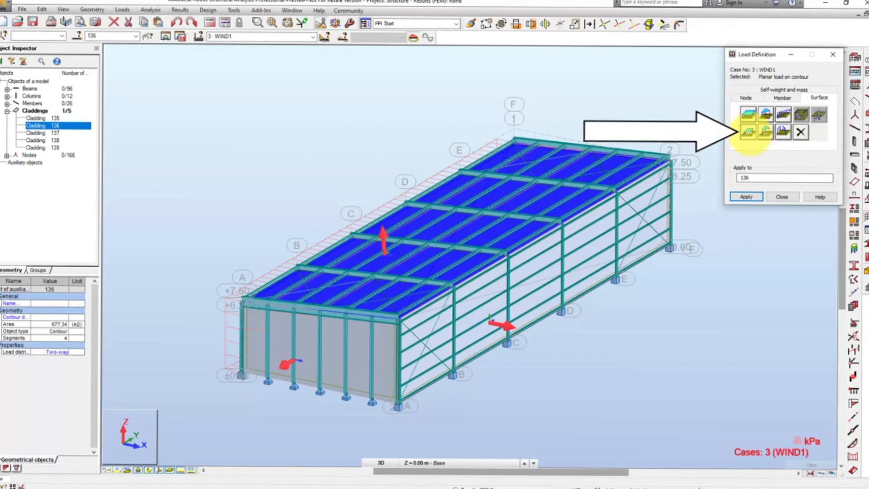
click(748, 131)
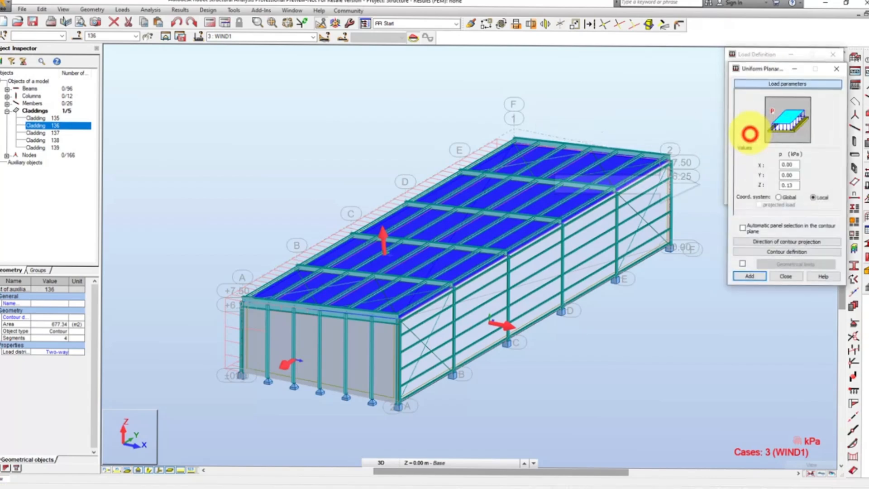
drag(795, 184, 752, 179)
text(-0.)
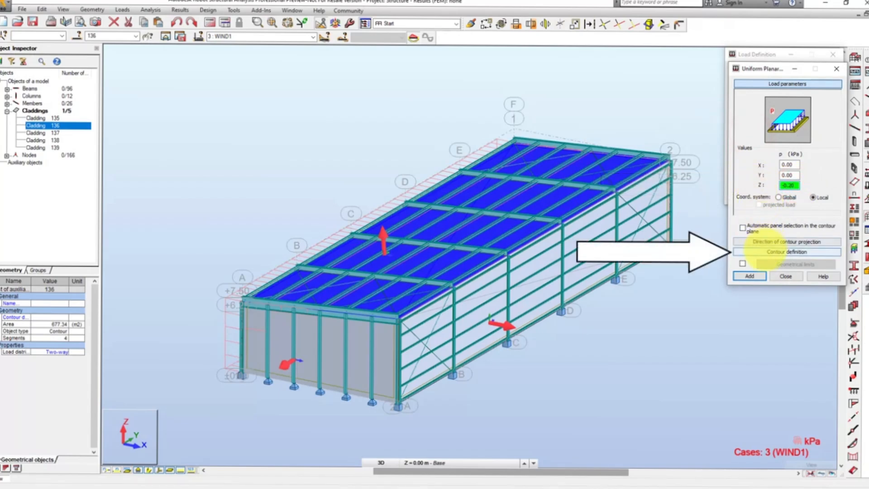
Define the load contour as the roof strip from X 7.50 to 15.00 m over the full 45 m length, and add the load
click(764, 251)
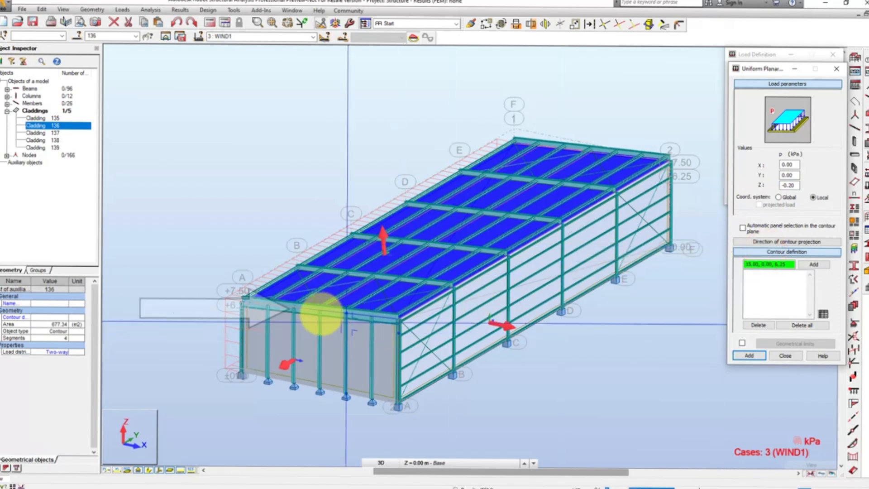
click(398, 316)
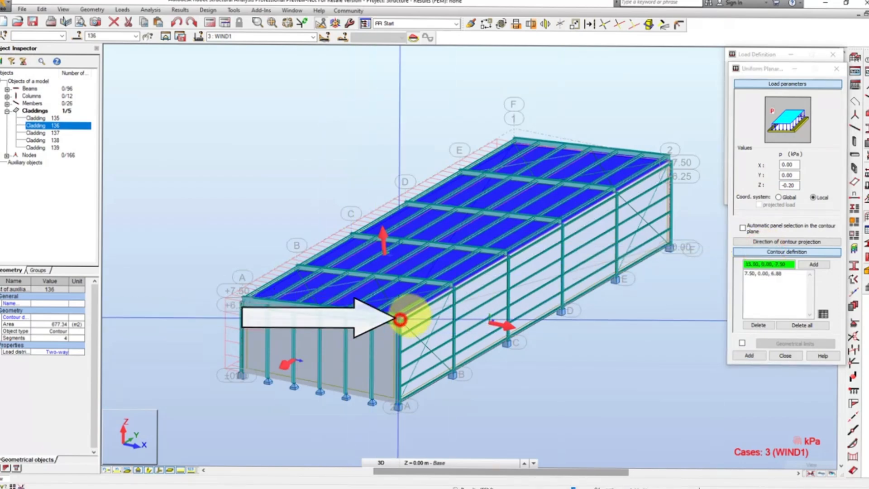
click(670, 156)
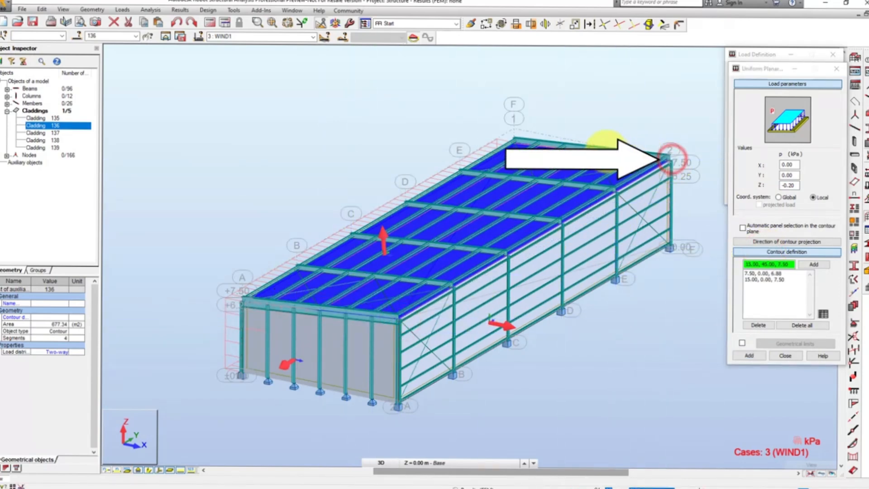
click(591, 149)
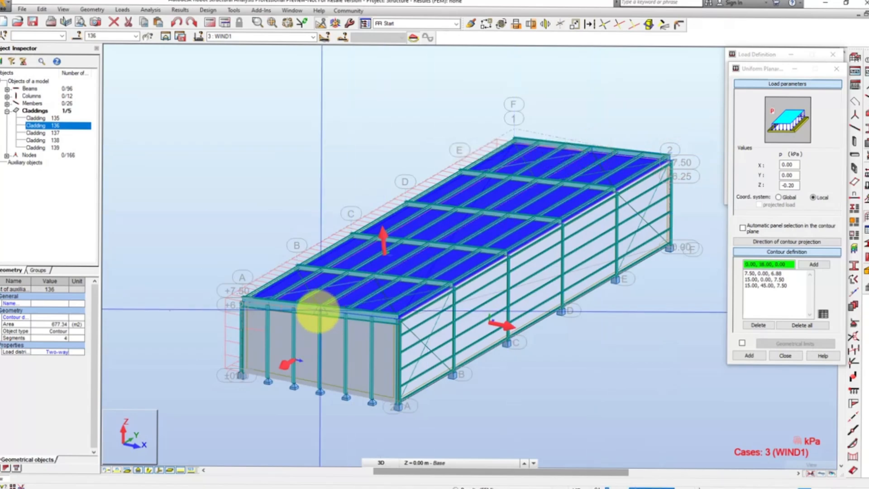
click(319, 311)
click(319, 312)
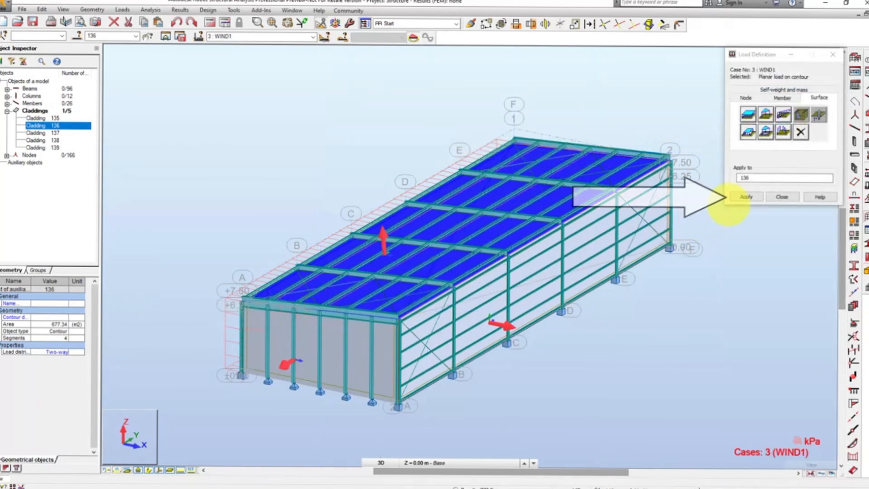
Apply the -0.20 kPa contour load to roof cladding 136, finish the load definition and clear the selection
click(746, 196)
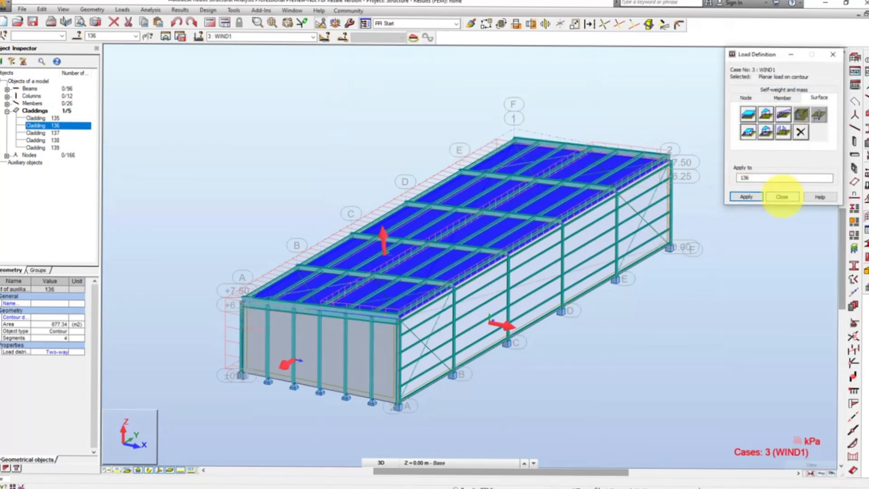
click(782, 196)
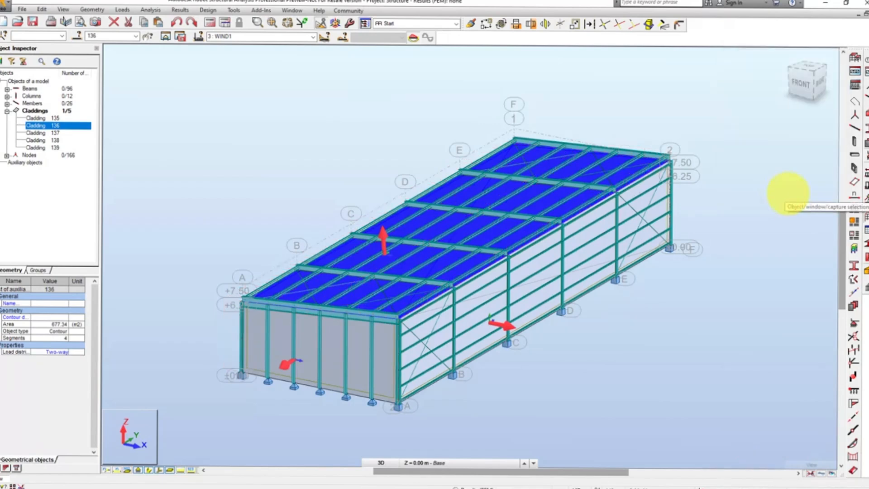
click(767, 186)
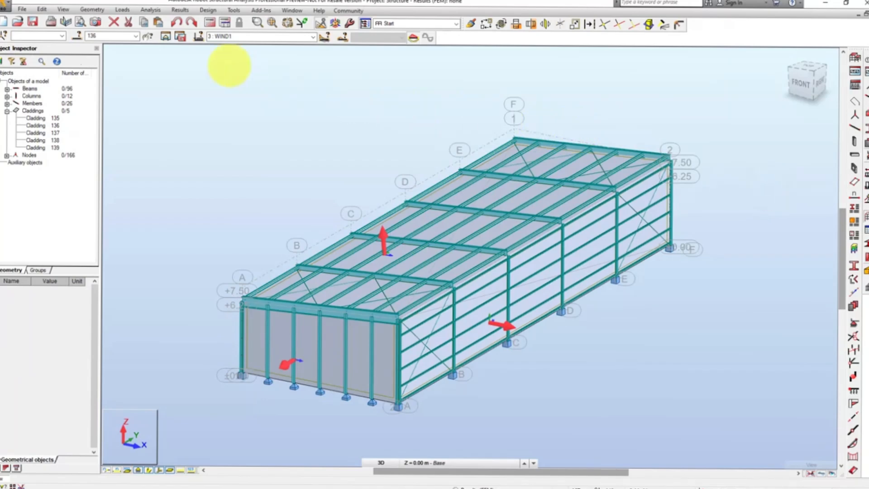
Turn off the cladding interior fill in the display settings for panels
click(62, 8)
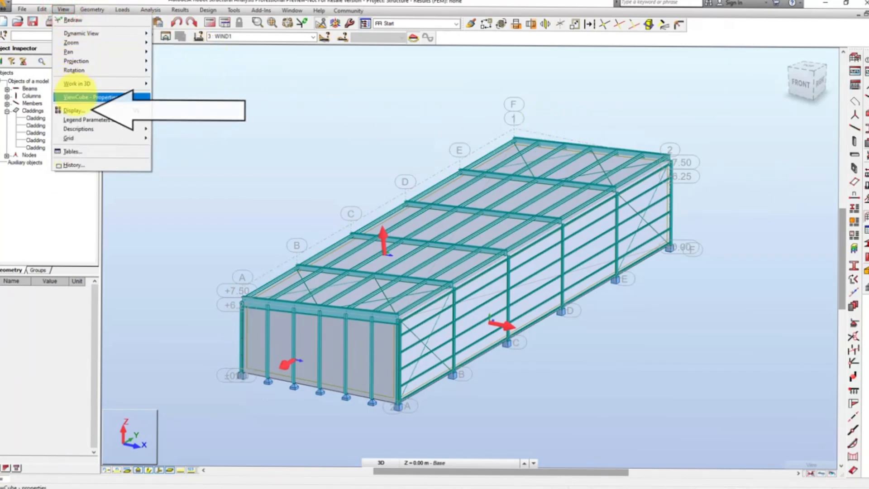
click(75, 110)
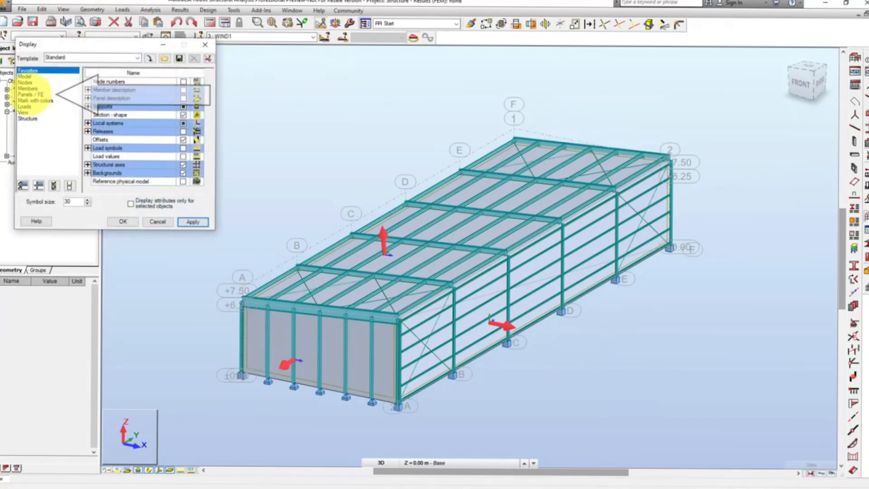
click(29, 94)
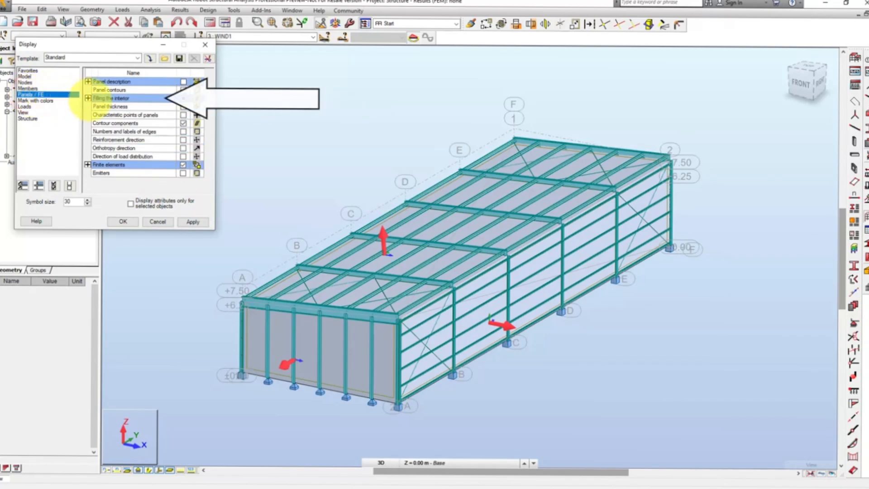
click(88, 98)
click(183, 114)
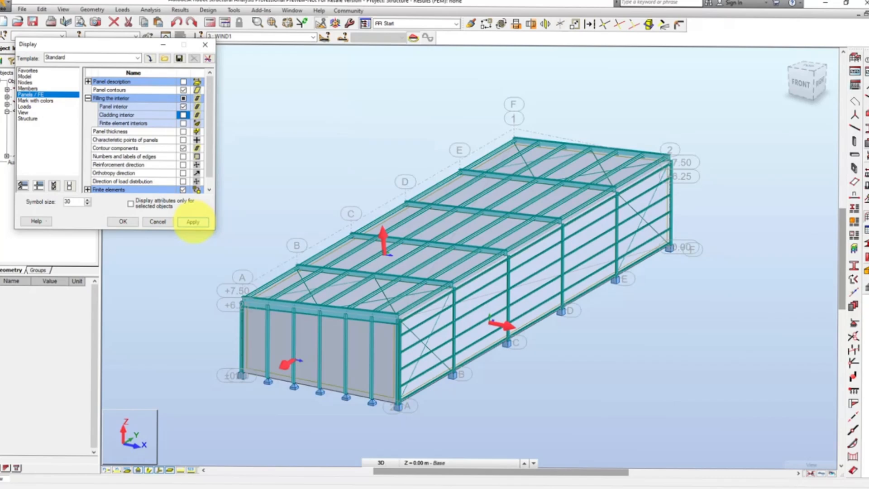
click(193, 221)
click(124, 221)
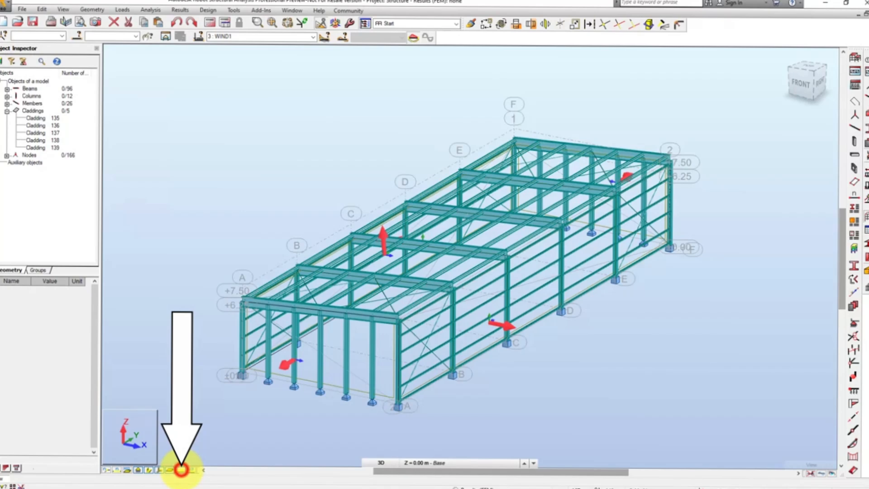
Show the load symbols and load value descriptions on the model for WIND1
click(181, 470)
click(191, 470)
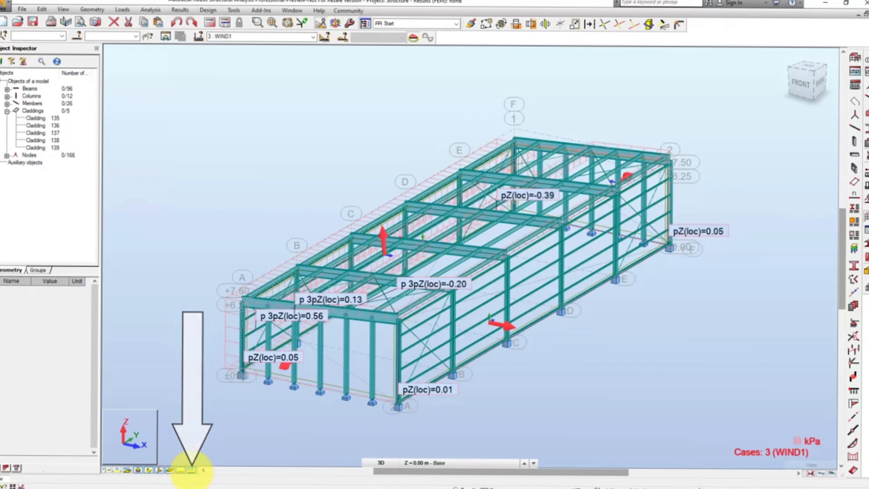
click(191, 470)
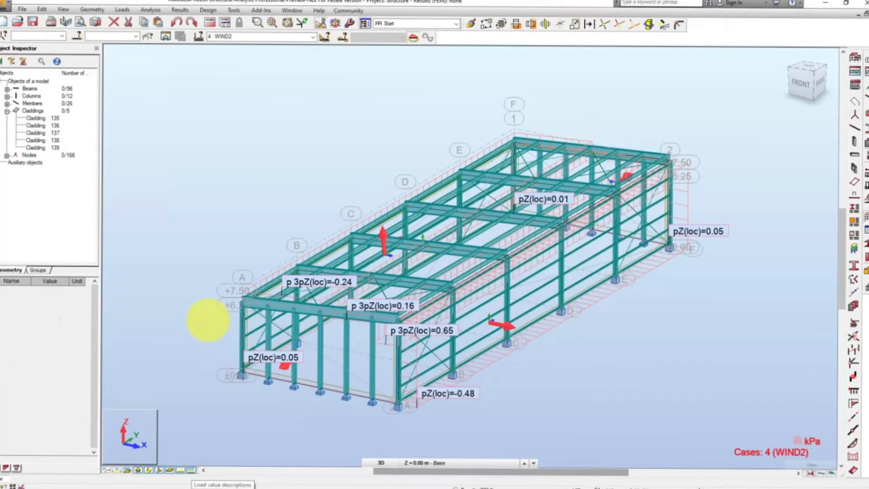
Make LL1 the current load case and add a member force of -10.00 kN in global Z at relative coordinate 0.50
click(313, 37)
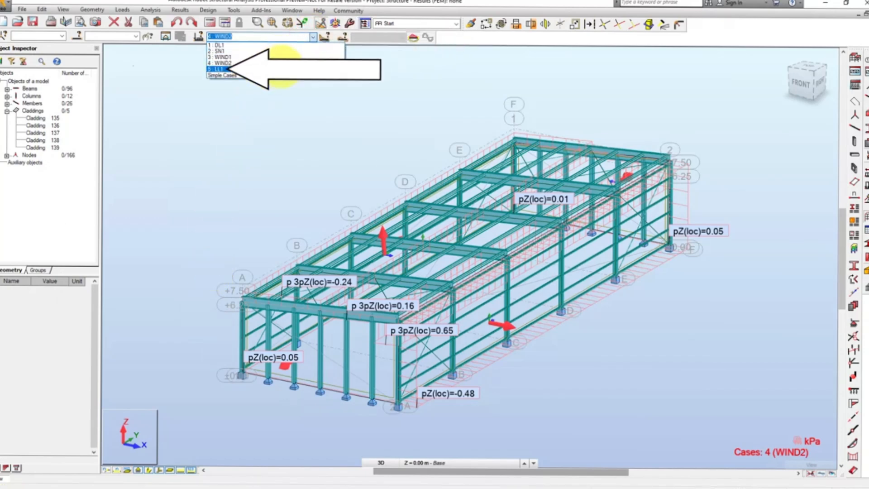
click(280, 69)
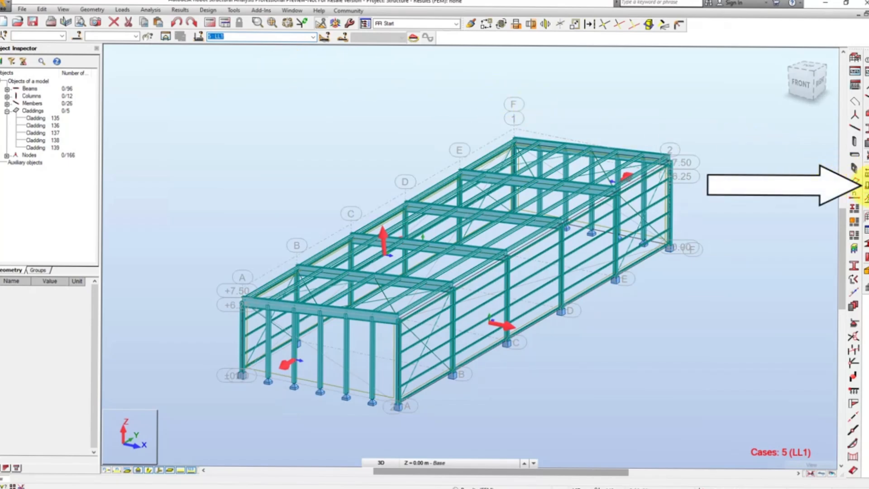
click(865, 184)
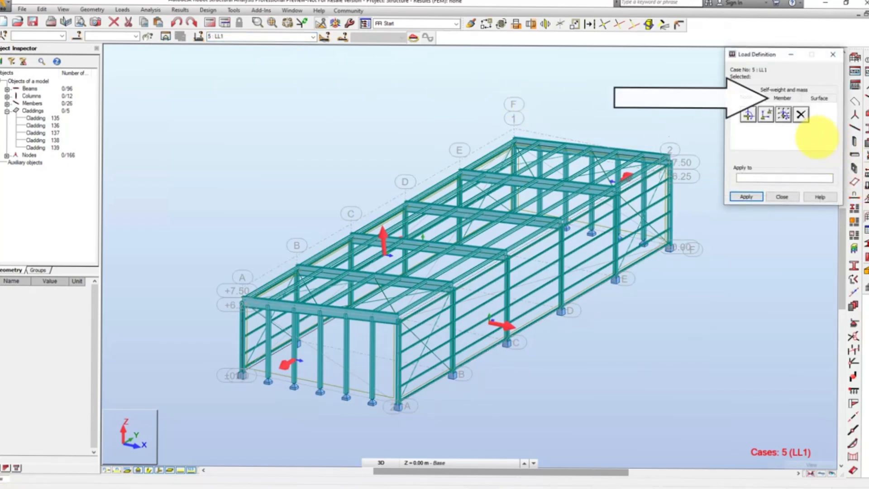
click(783, 97)
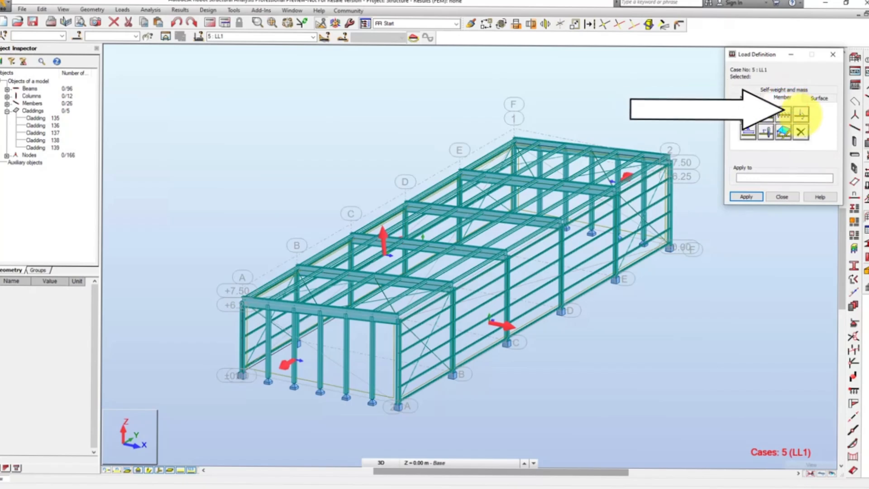
click(801, 114)
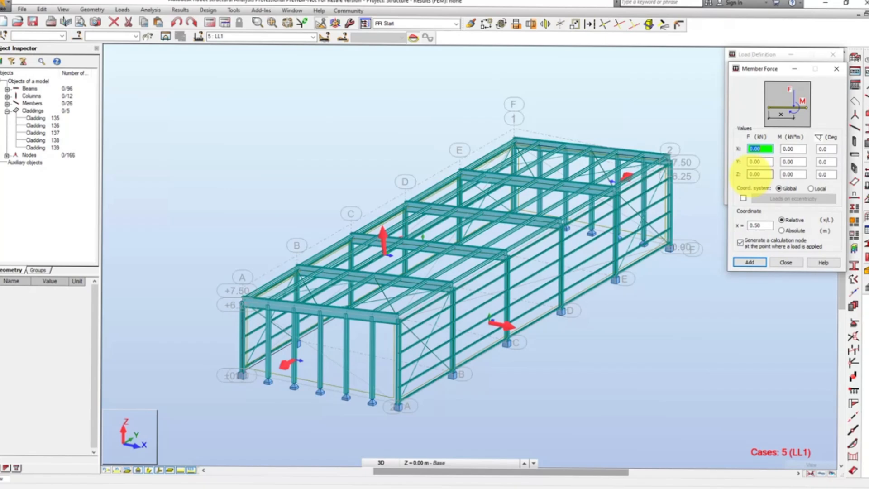
click(751, 175)
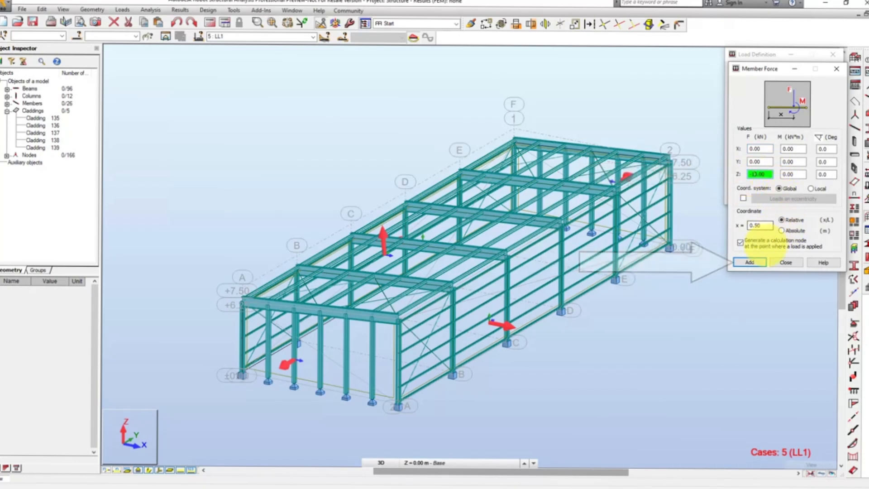
click(754, 263)
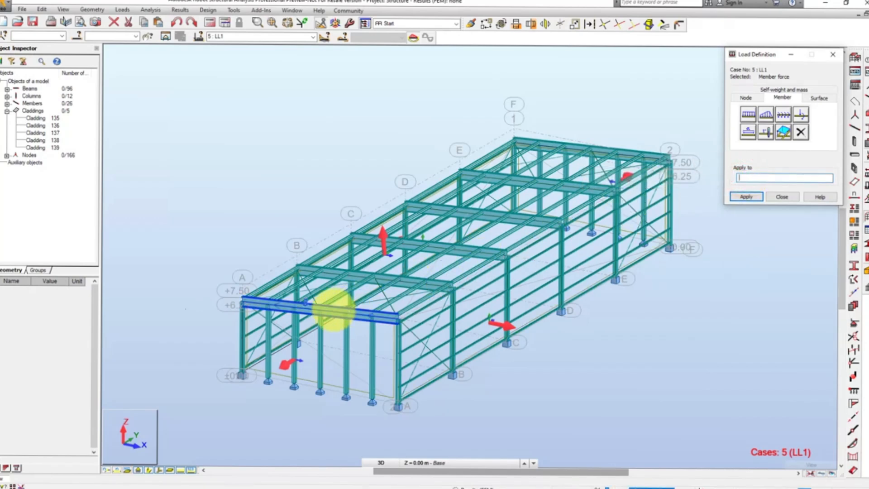
Apply the -10.00 kN member force to all rafters sharing the front rafter's cross-section, close the load definition and clear the selection
click(333, 309)
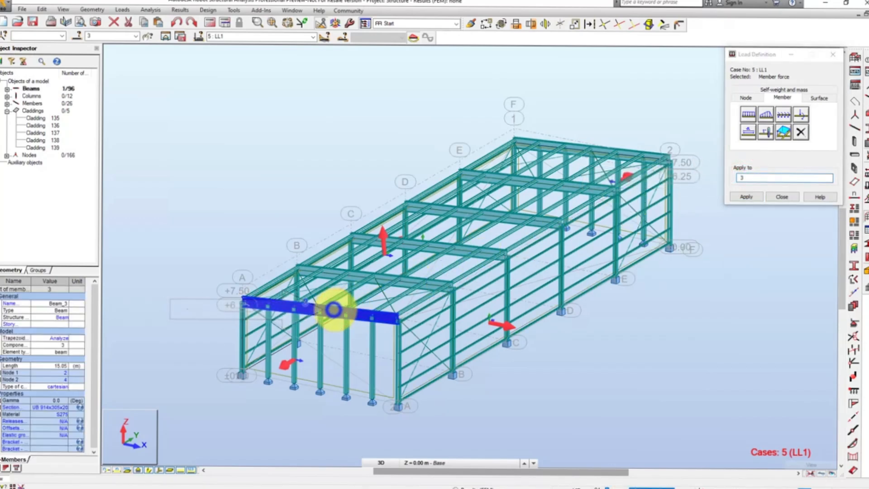
right_click(334, 312)
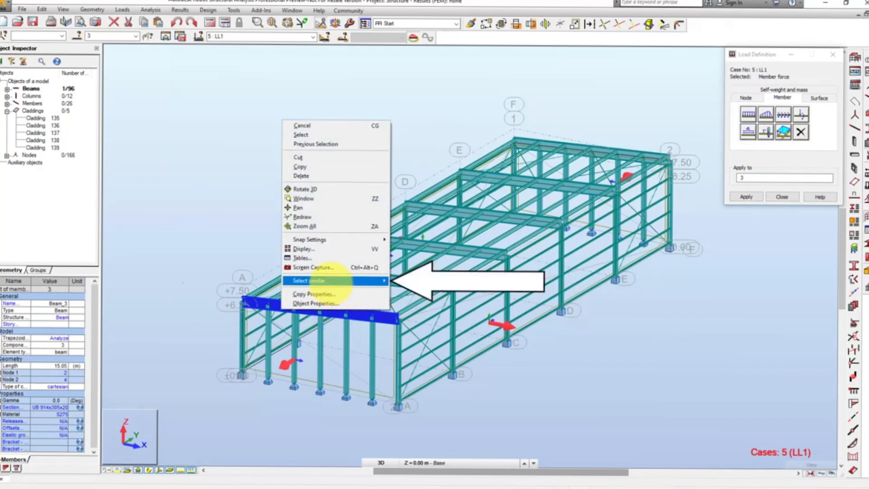
mouse_move(331, 279)
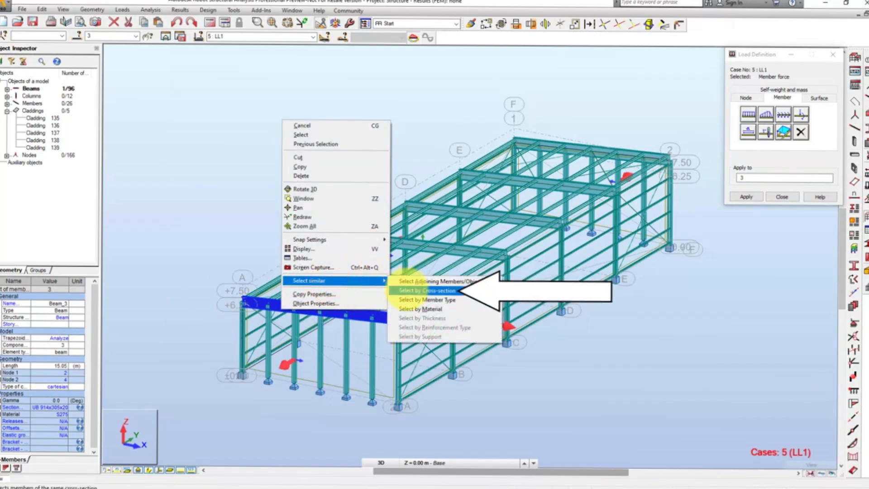
click(406, 290)
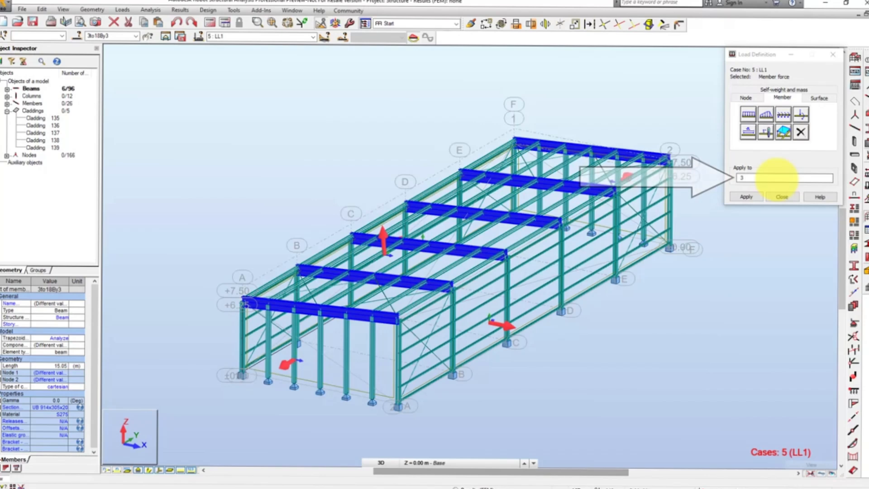
click(776, 178)
click(747, 197)
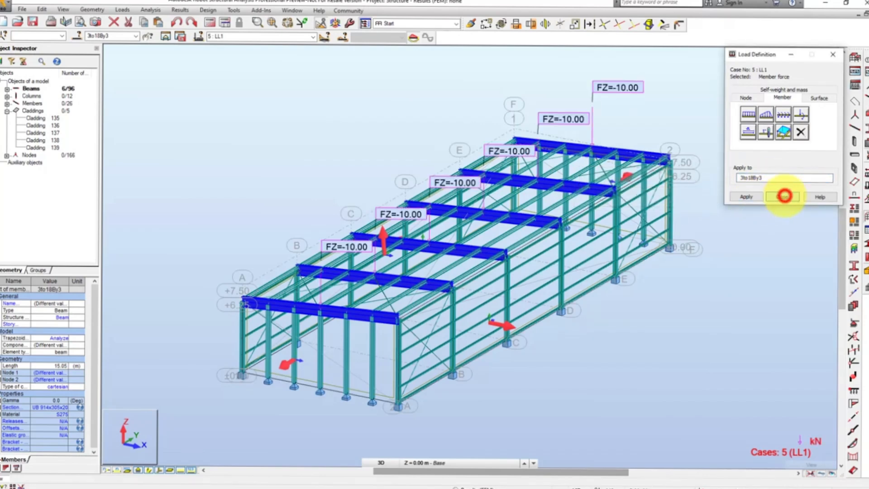
click(783, 197)
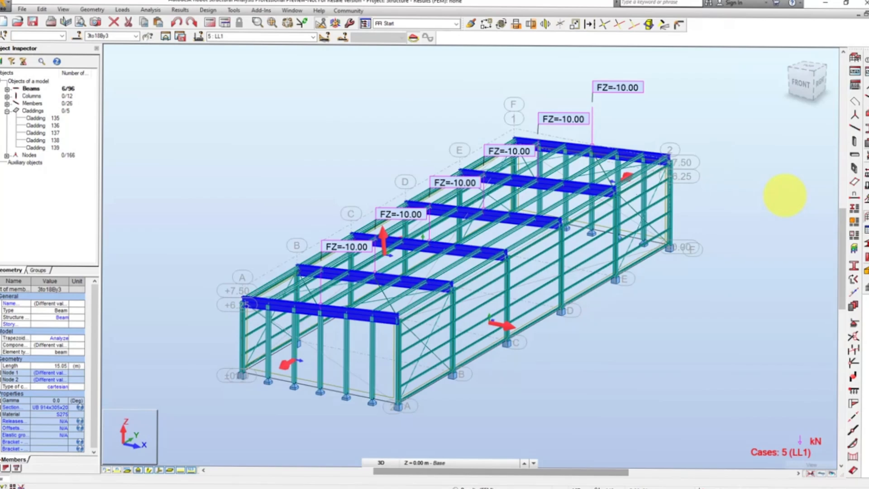
click(786, 195)
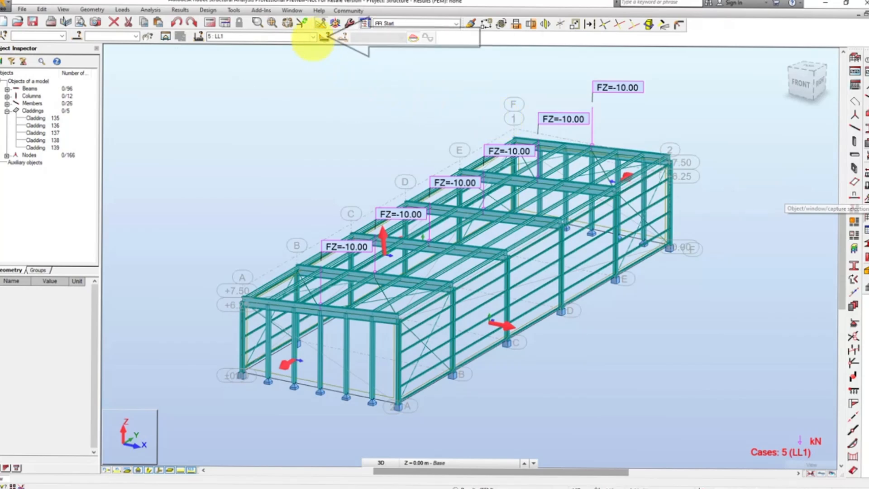
Review the applied loads on the model for each load case in turn: DL1, SN1, WIND1, WIND2 and LL1
click(314, 36)
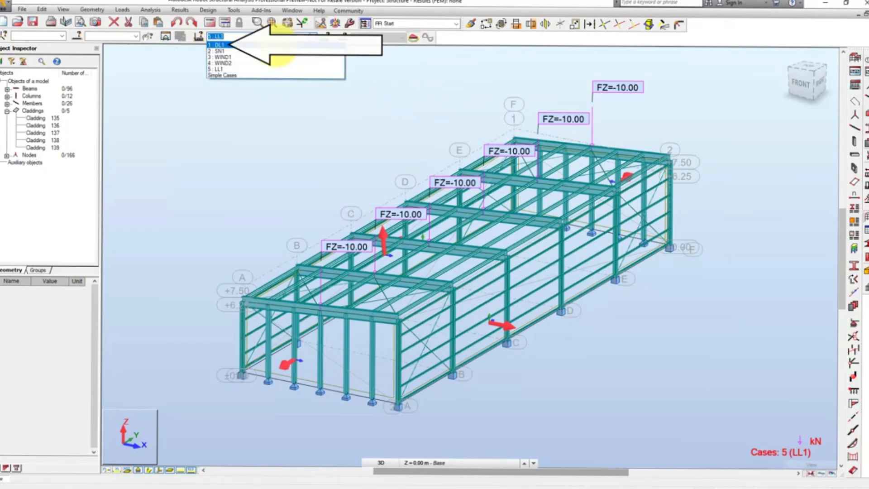
click(277, 45)
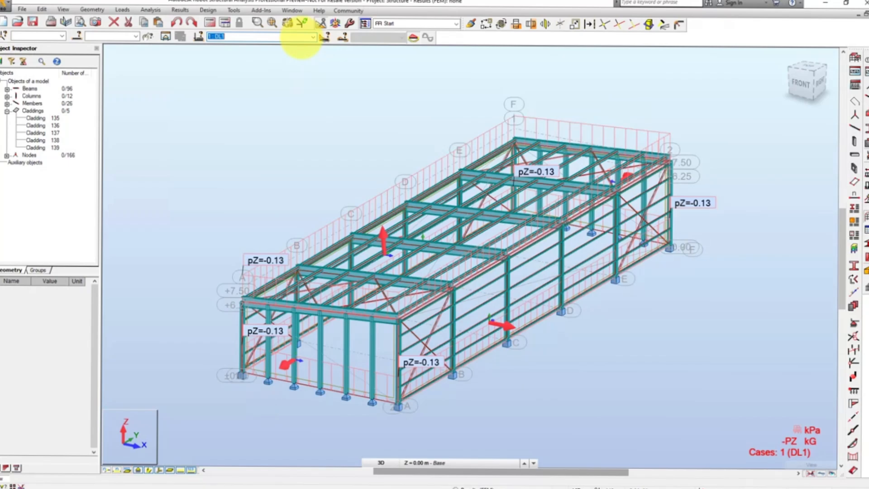
click(312, 36)
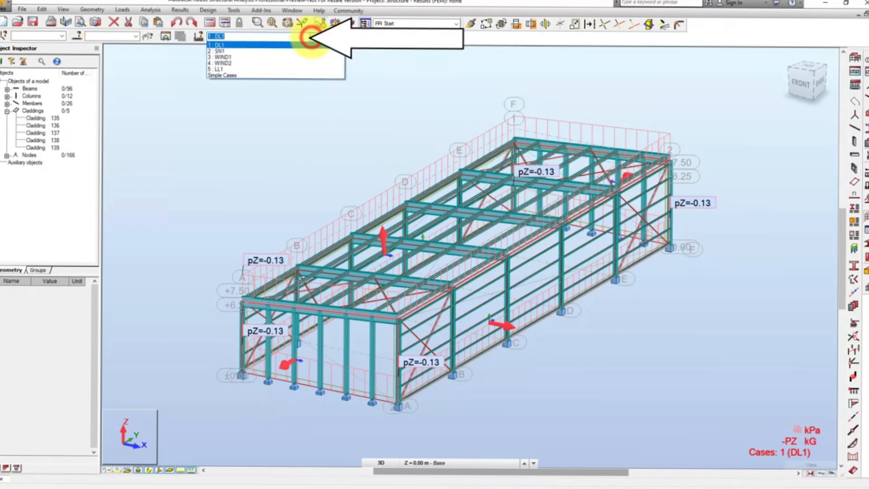
click(284, 51)
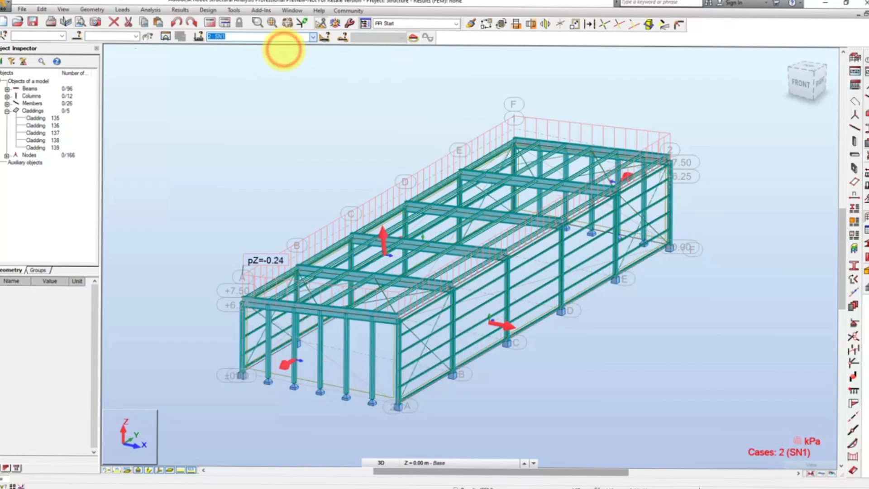
click(313, 36)
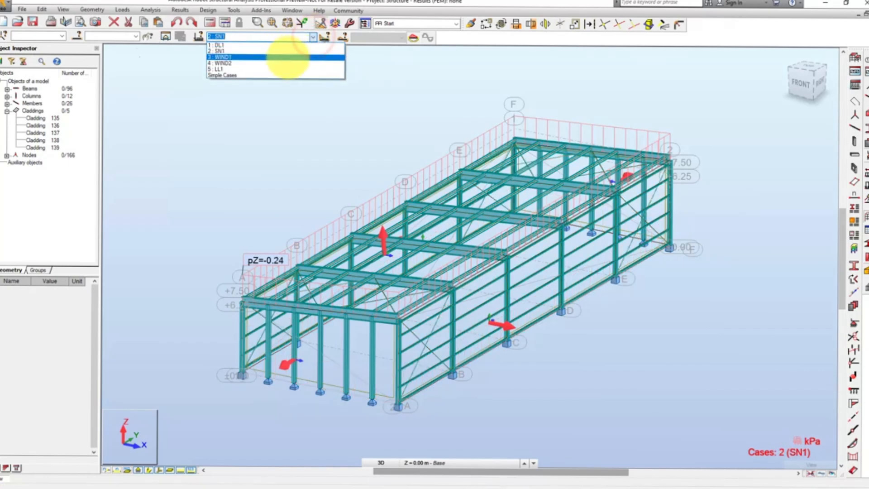
click(286, 57)
click(312, 36)
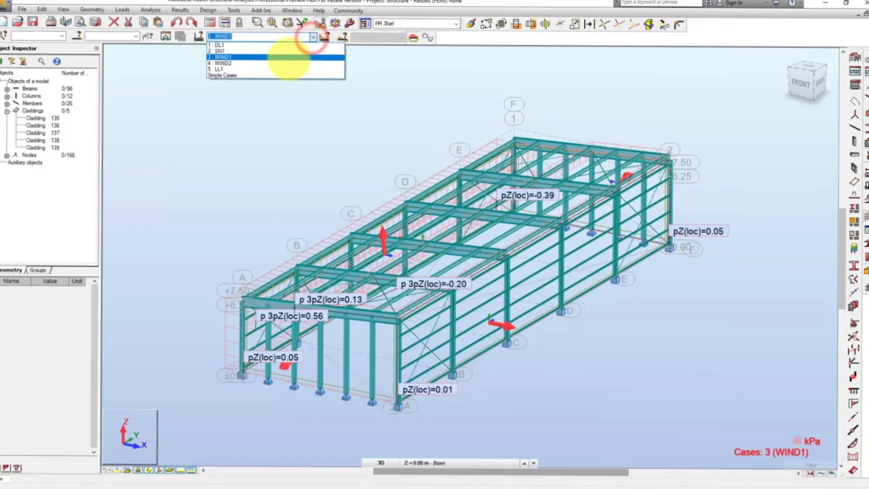
click(287, 63)
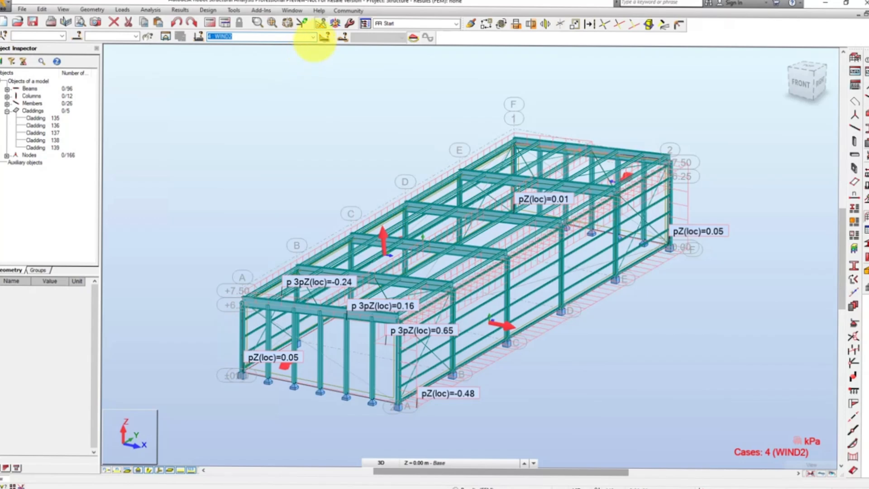
click(313, 37)
click(289, 69)
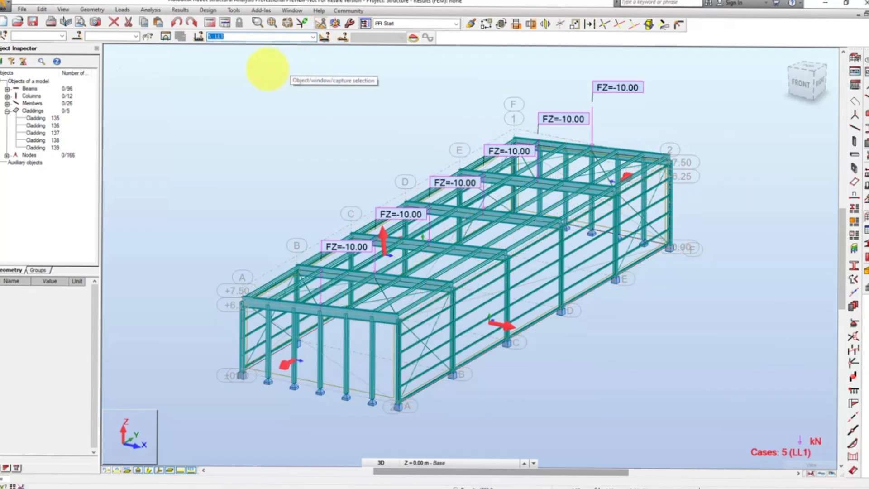
Open the full Loads data table and examine its editable load records and its list of load cases
click(63, 10)
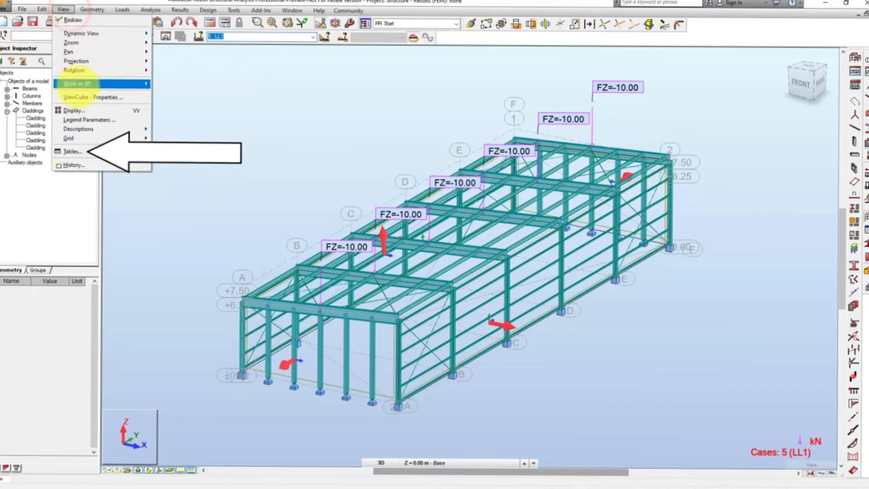
click(81, 152)
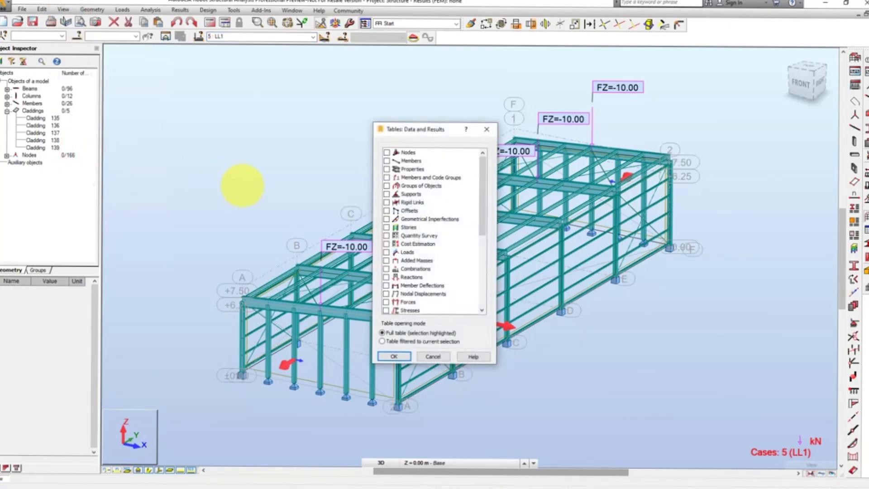
click(386, 252)
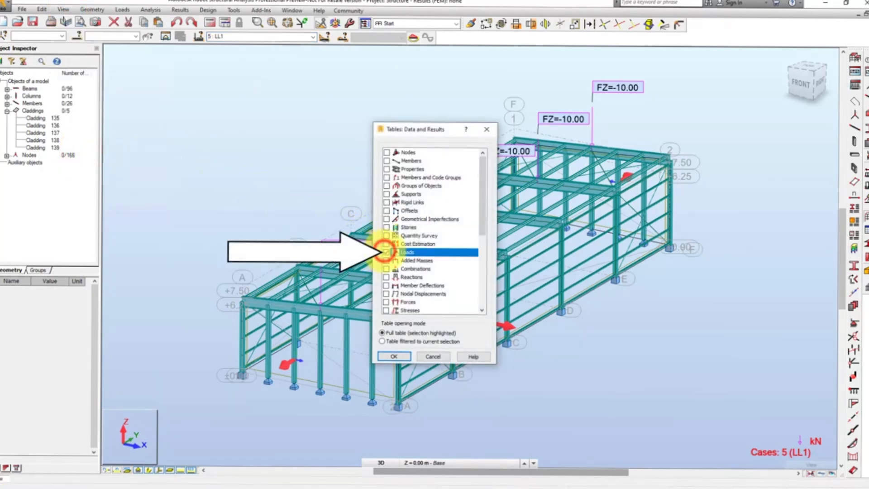
click(401, 356)
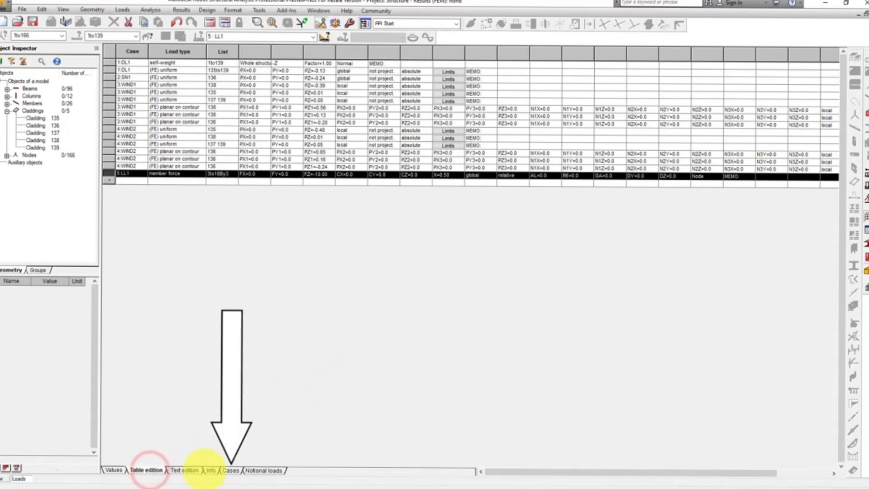
click(231, 471)
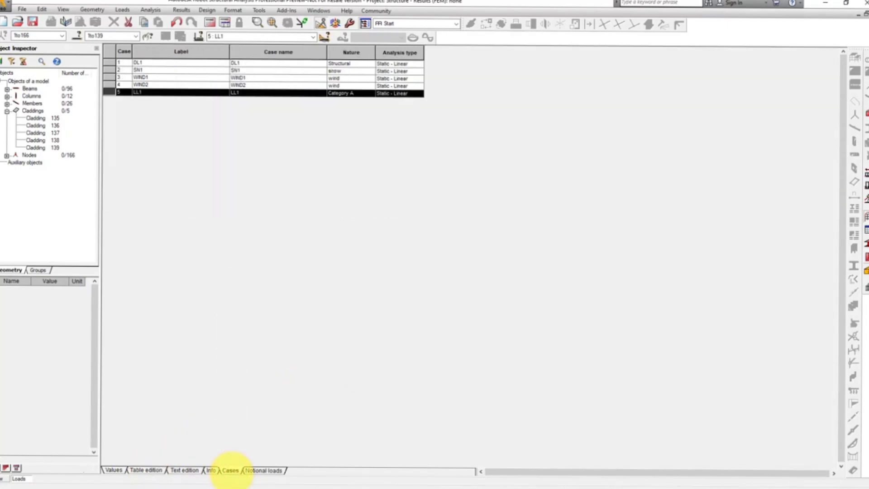